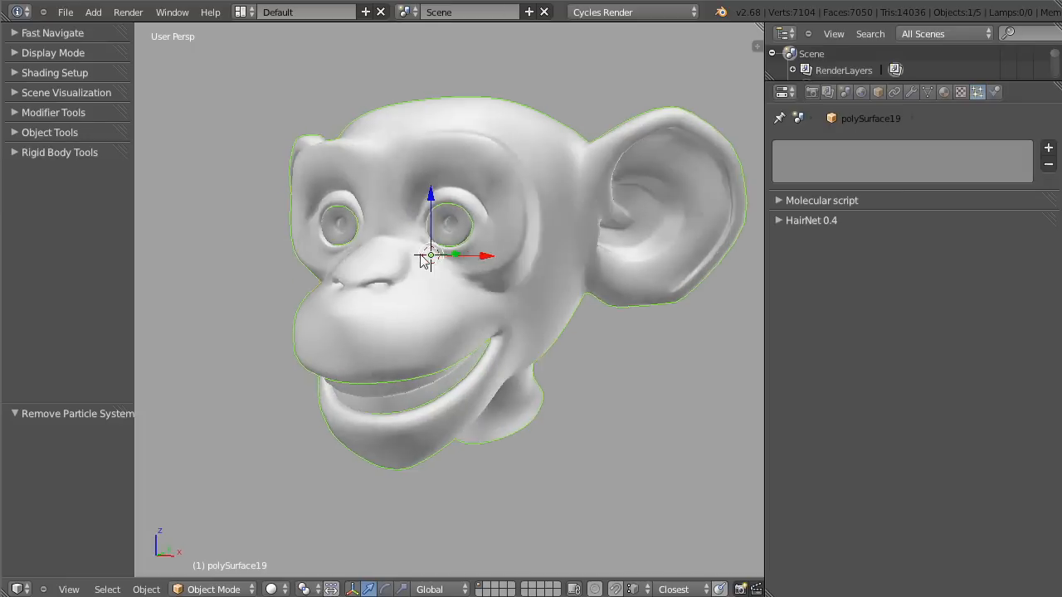
Step: Add a particle system to the monkey head mesh and set its type to Hair
middle_click_drag(563, 286, 563, 284)
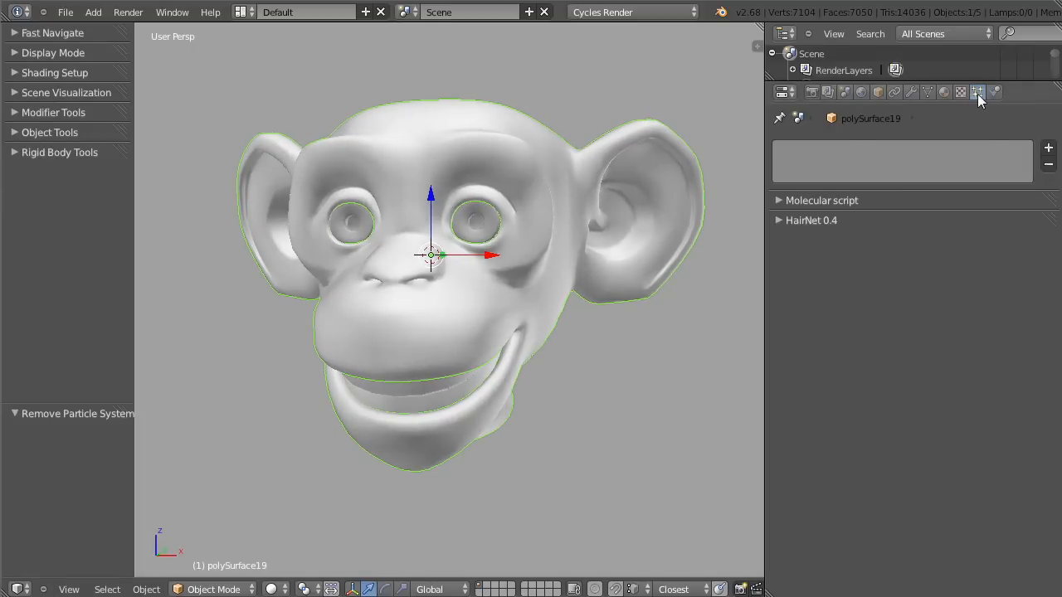
left_click(1048, 149)
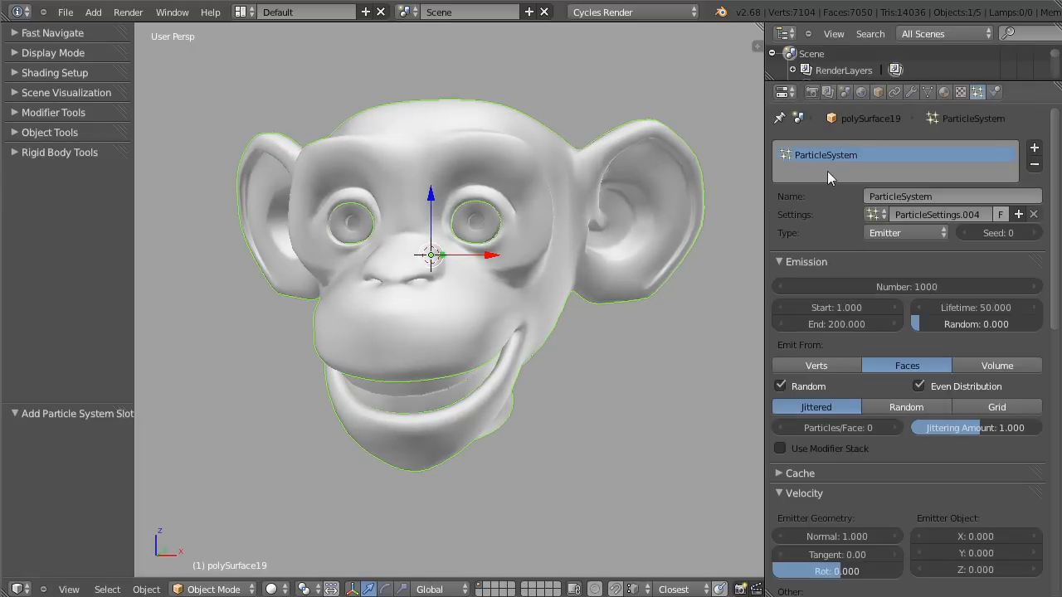
left_click(894, 236)
left_click(880, 200)
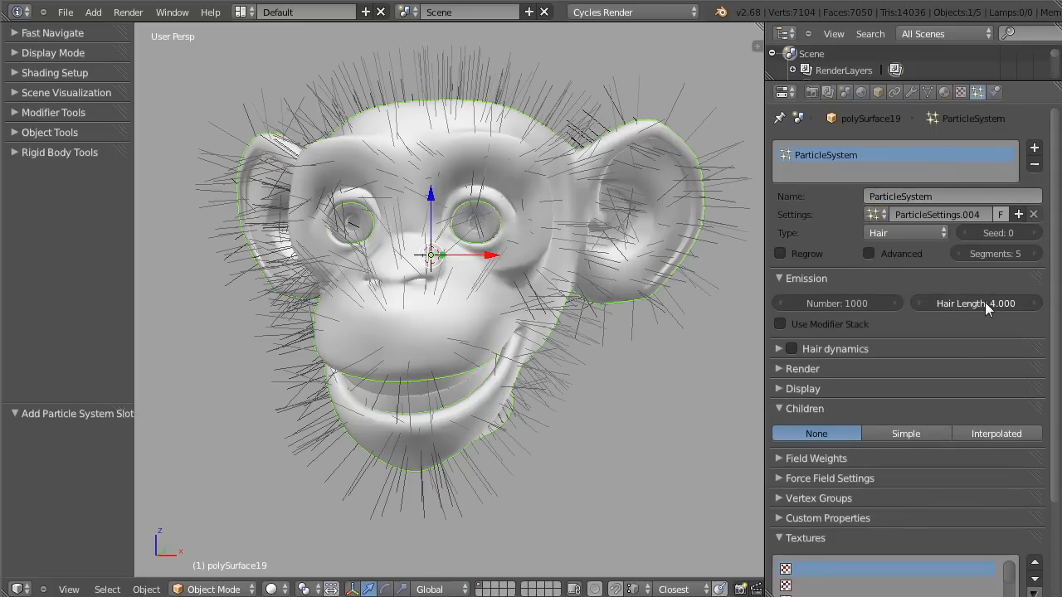
Step: Set the hair length to about 1.44 and the hair segments to 3
left_click_drag(967, 302, 887, 302)
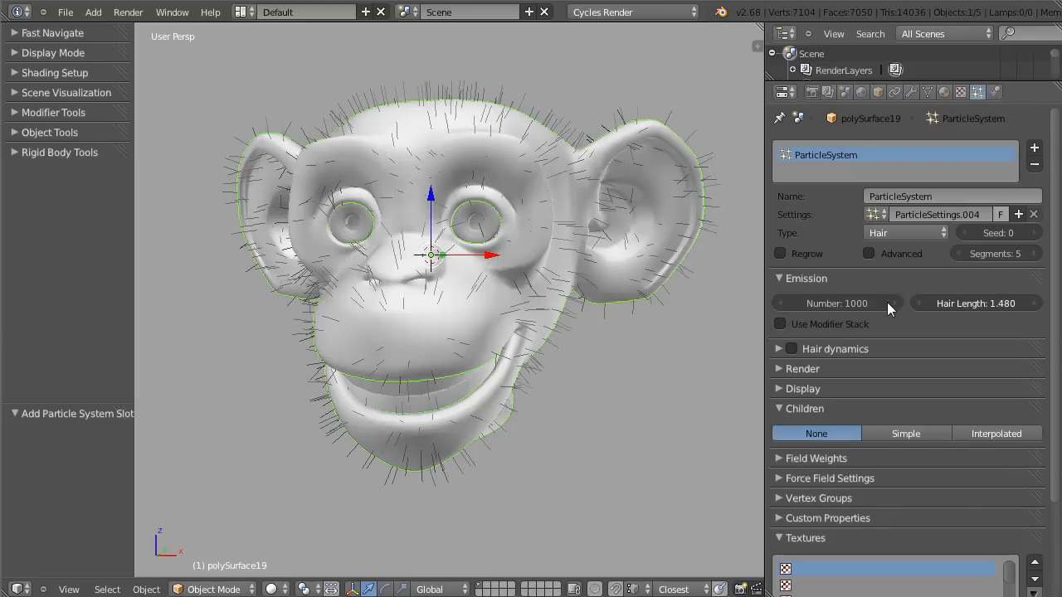
left_click(957, 254)
left_click_drag(957, 254, 972, 261)
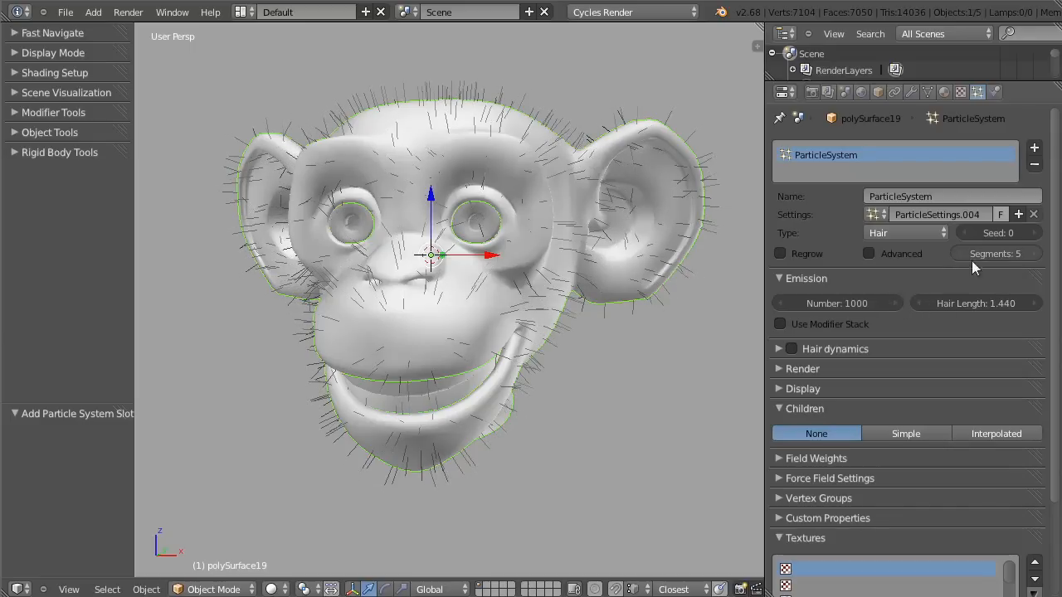
middle_click_drag(705, 240, 522, 273)
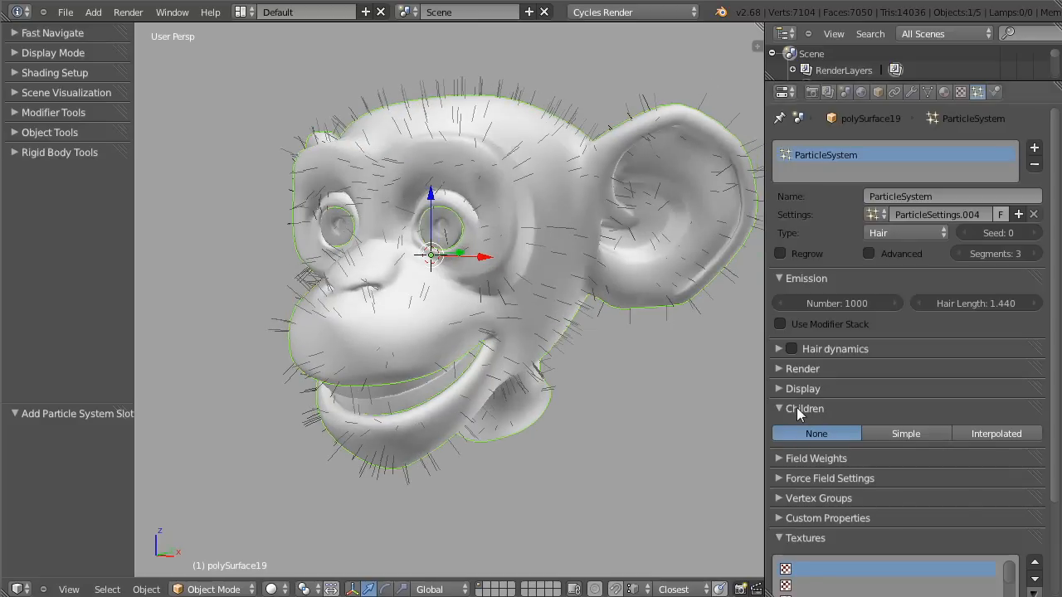
Step: Try Interpolated and Simple child hairs, comparing their distribution on the back of the head
left_click(988, 437)
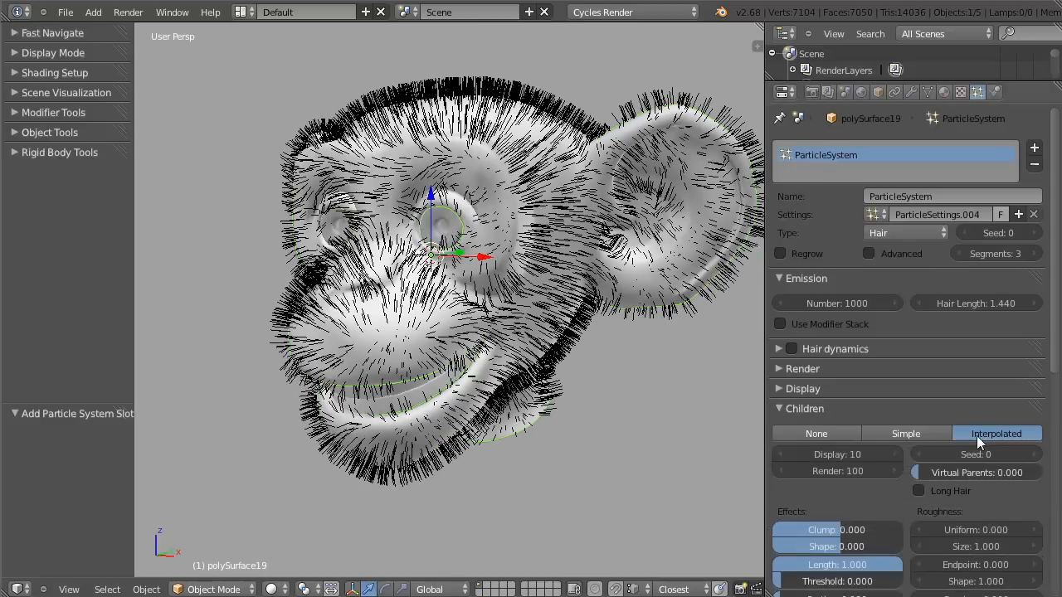
middle_click_drag(435, 239, 418, 31)
middle_click_drag(580, 166, 345, 171)
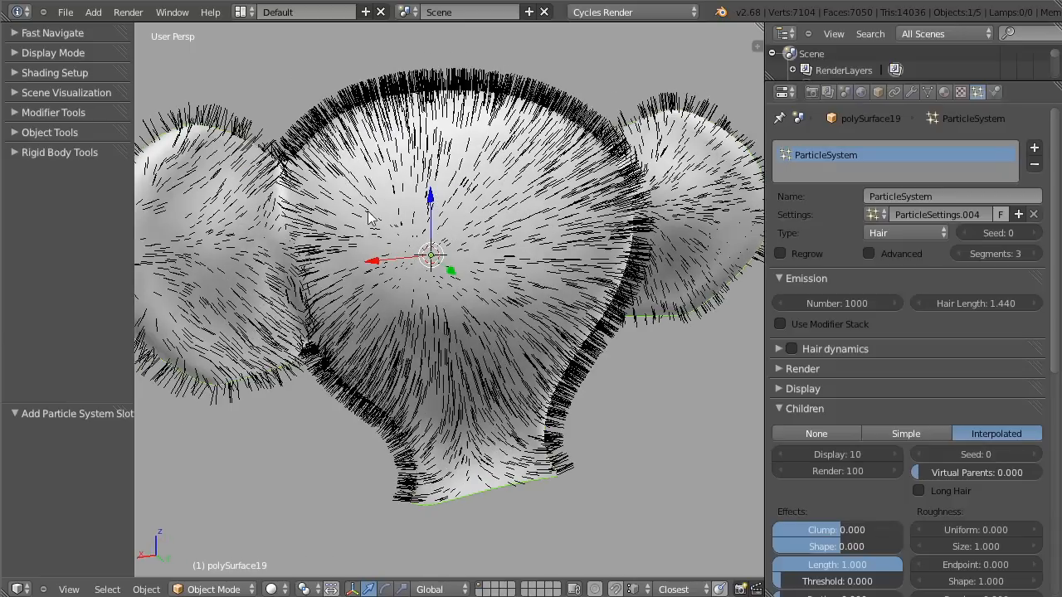
left_click(911, 436)
middle_click_drag(516, 226, 458, 236)
scroll(448, 237, "up", 2)
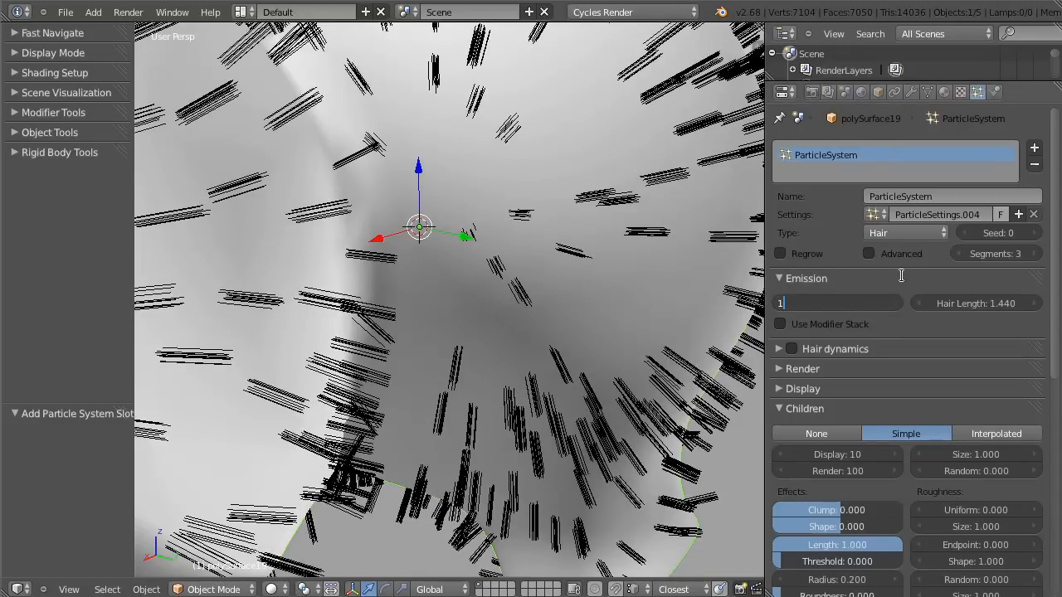
Step: Set the number of emitted hairs to 1 and inspect the single tuft on the head
key("Return")
scroll(498, 152, "down", 5)
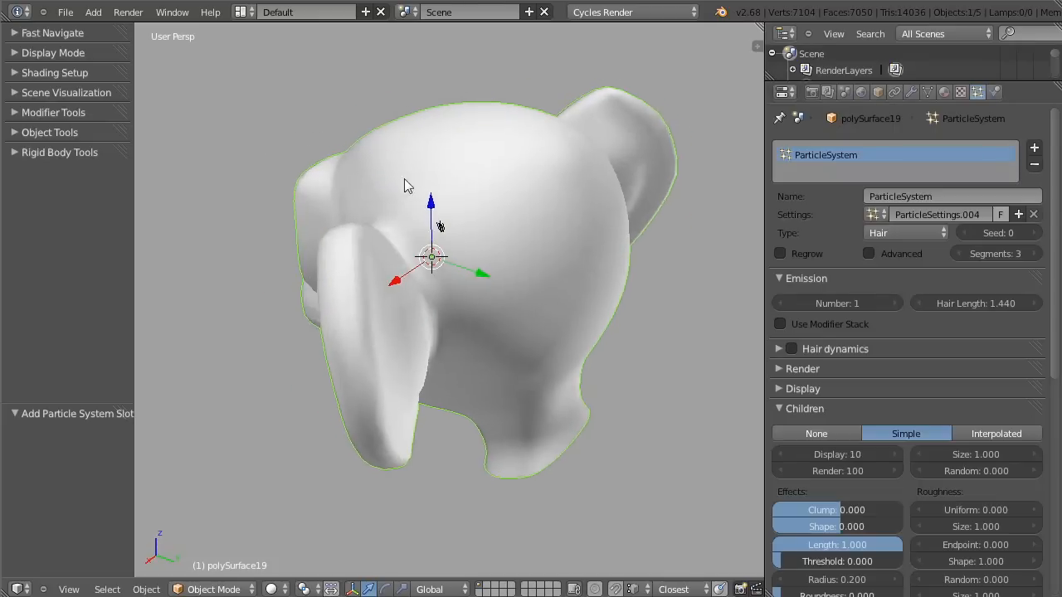
scroll(415, 96, "up", 6)
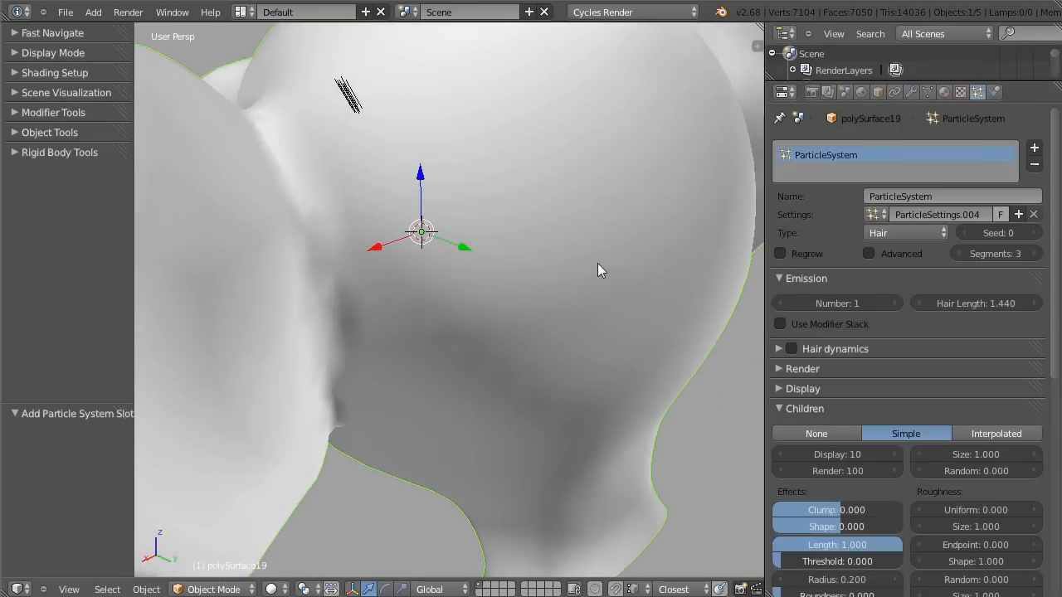
scroll(580, 273, "down", 4)
scroll(531, 274, "up", 1)
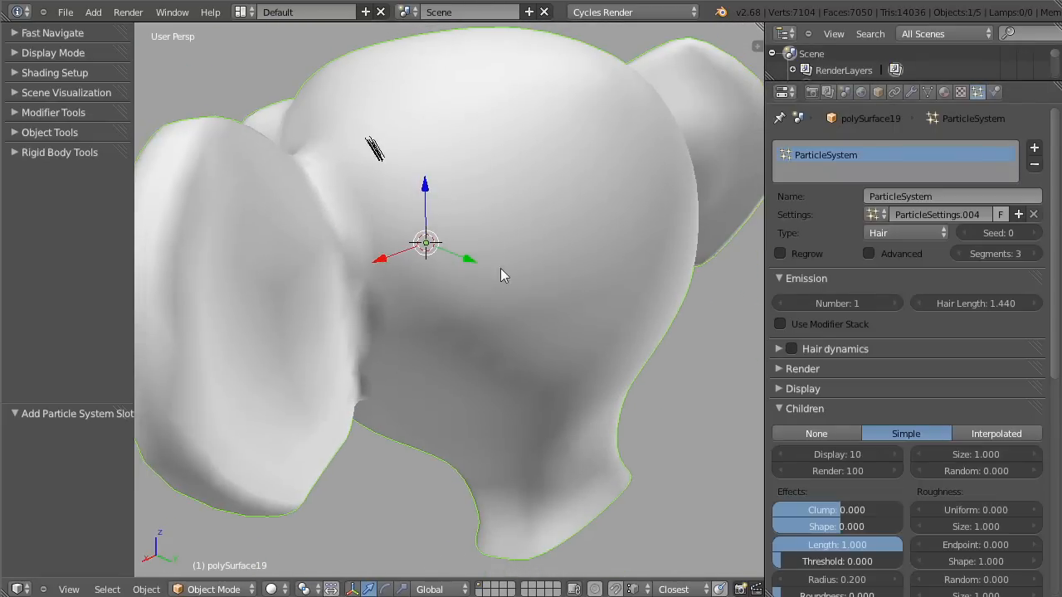
Step: Set the children to Interpolated with a display amount of 1000 and inspect the coverage around the head
left_click(988, 432)
middle_click_drag(548, 274, 531, 299)
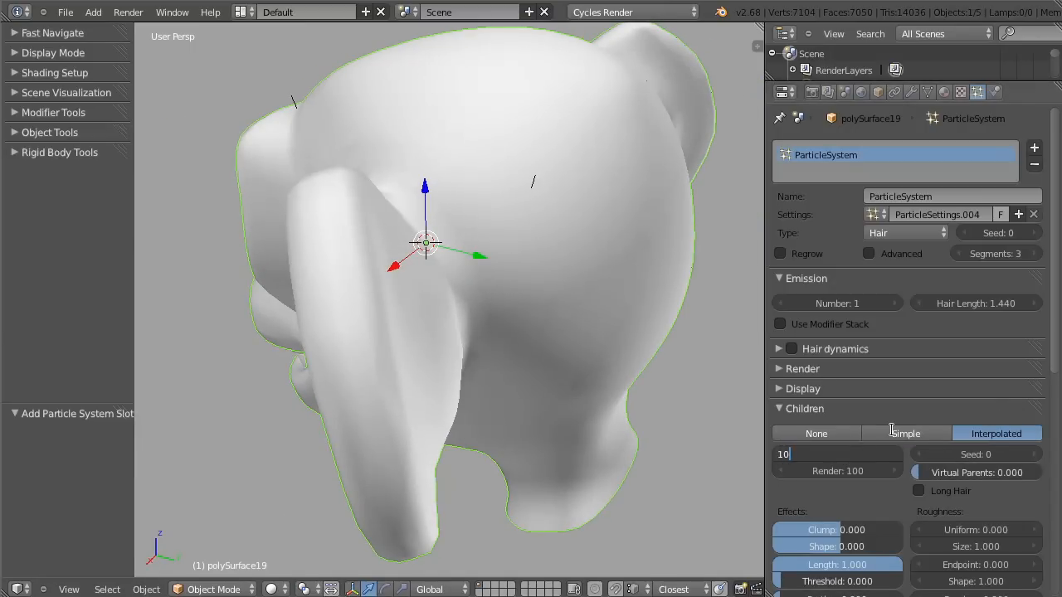
key("Return")
middle_click_drag(630, 249, 313, 122)
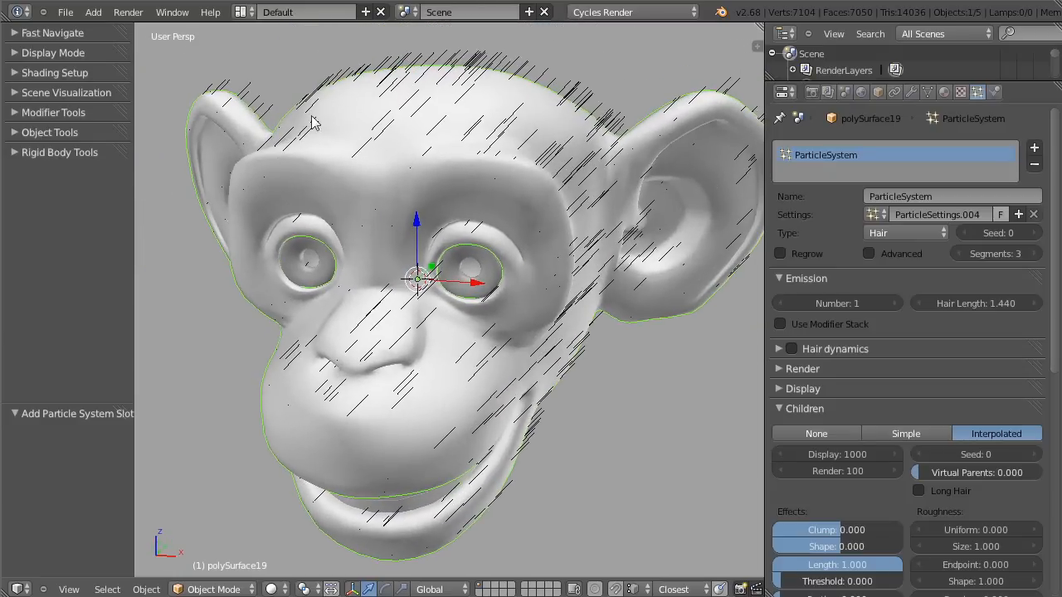
middle_click_drag(560, 250, 384, 175)
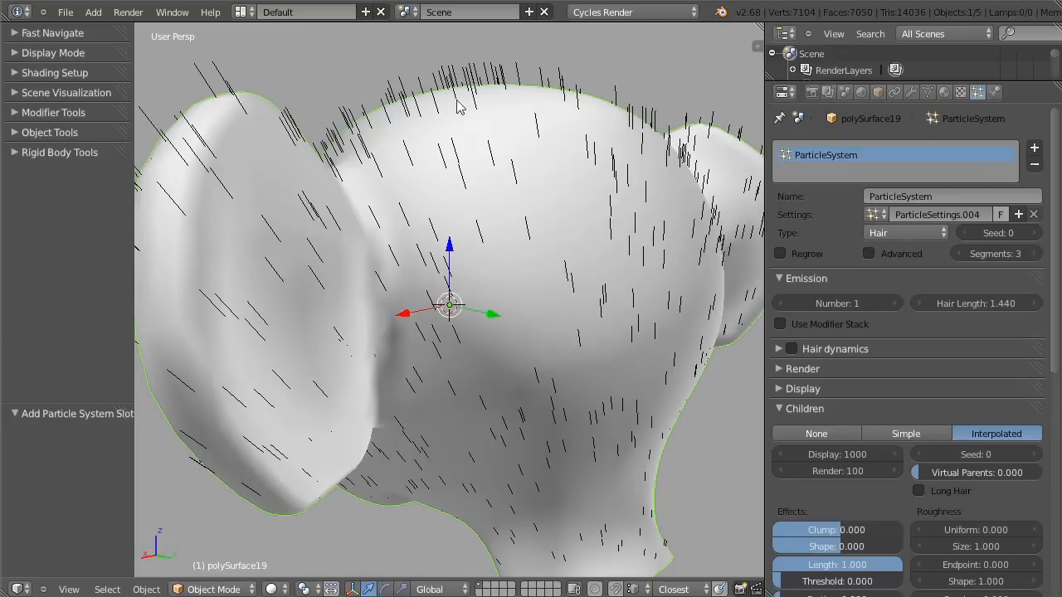
middle_click_drag(380, 243, 415, 225)
Step: Enter Particle Mode and comb the single guide hair on top of the head to redirect the child hairs
key("Tab")
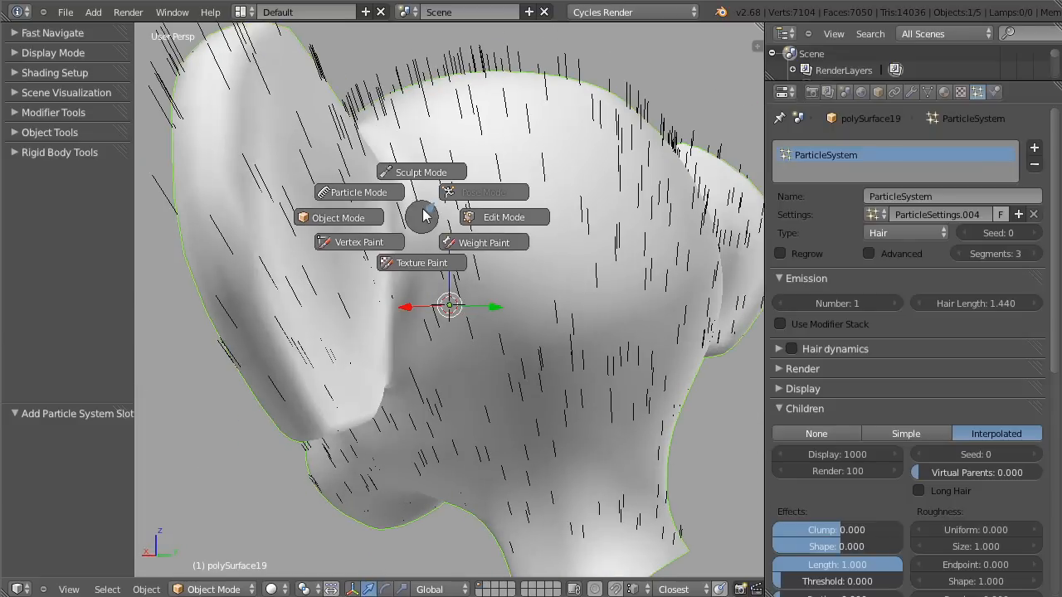
left_click(369, 193)
mouse_move(370, 190)
middle_mouse_down()
mouse_move(315, 207)
mouse_move(309, 186)
middle_mouse_up()
scroll(312, 182, "up", 3)
scroll(324, 169, "down", 2)
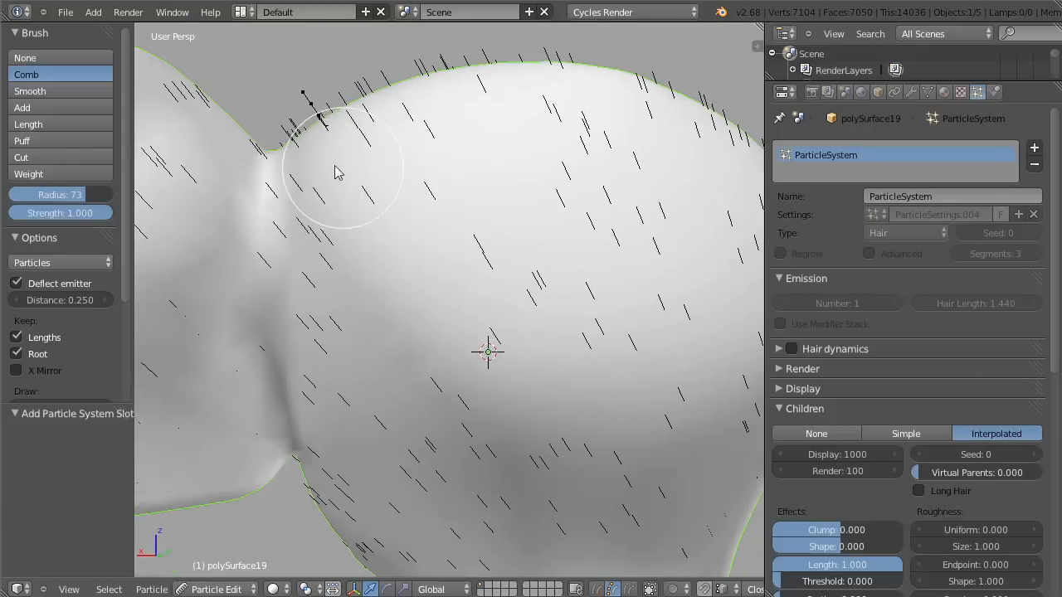
mouse_move(310, 101)
left_mouse_down()
mouse_move(327, 64)
mouse_move(360, 41)
mouse_move(339, 107)
left_mouse_up()
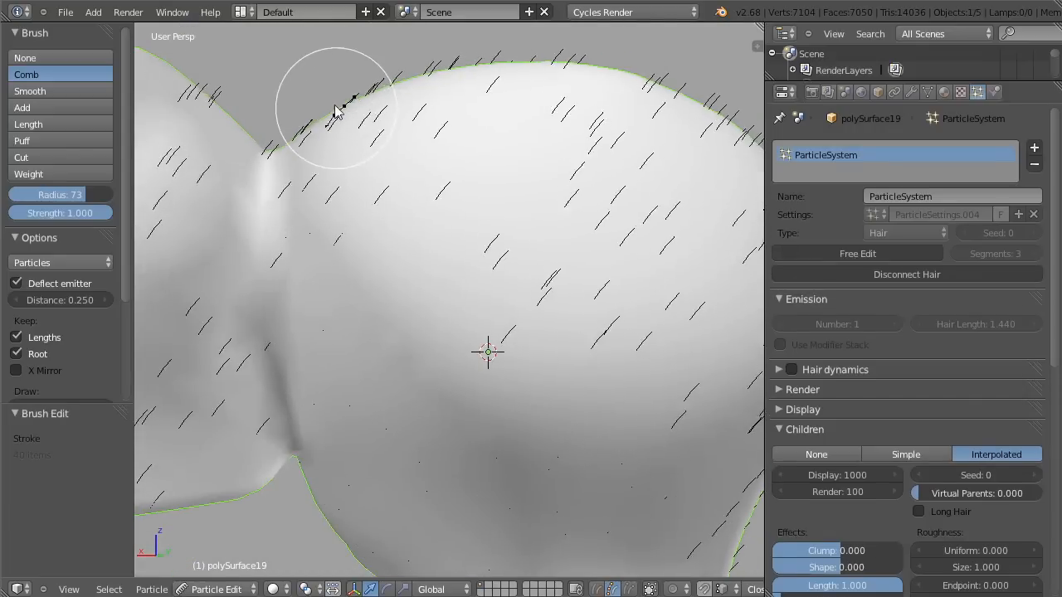
Step: Add guide hairs with the Add brush between the eyes and on the back of the head
scroll(490, 147, "down", 5)
middle_click_drag(491, 146, 108, 181)
middle_click_drag(374, 211, 342, 194, "shift")
scroll(357, 206, "up", 2)
mouse_move(408, 219)
middle_mouse_down()
mouse_move(424, 198)
mouse_move(421, 224)
middle_mouse_up()
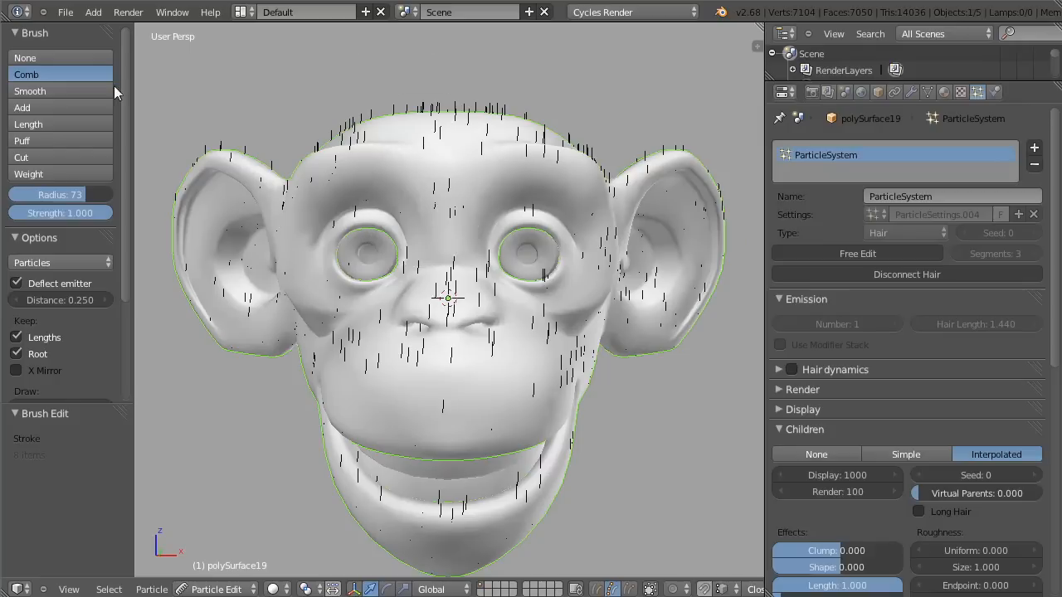
left_click(35, 158)
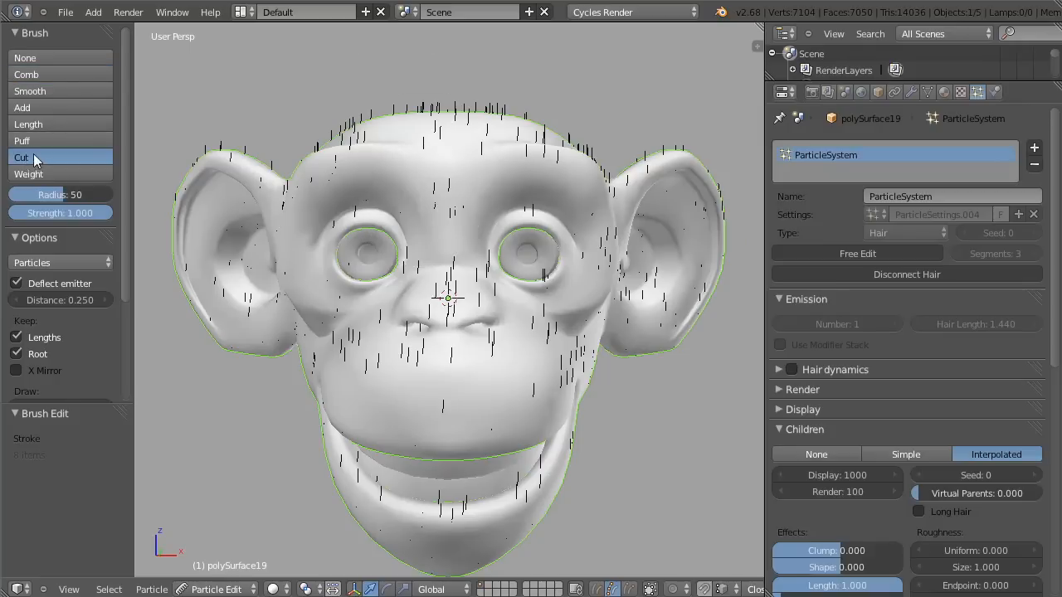
left_click(37, 108)
middle_click_drag(448, 260, 285, 308)
middle_click_drag(470, 173, 398, 178)
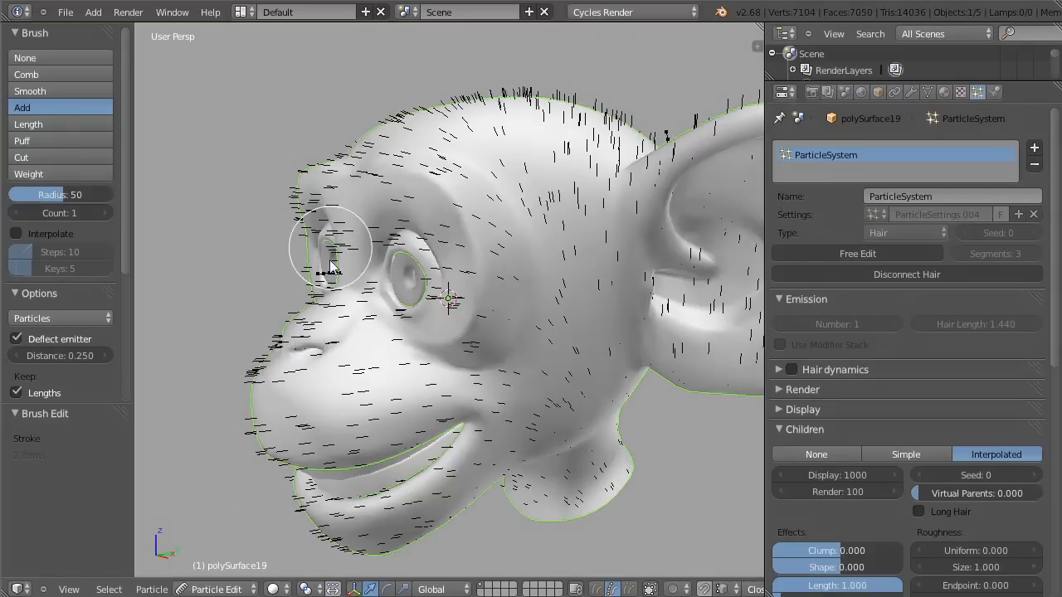
middle_click_drag(486, 273, 356, 291)
left_click(524, 199)
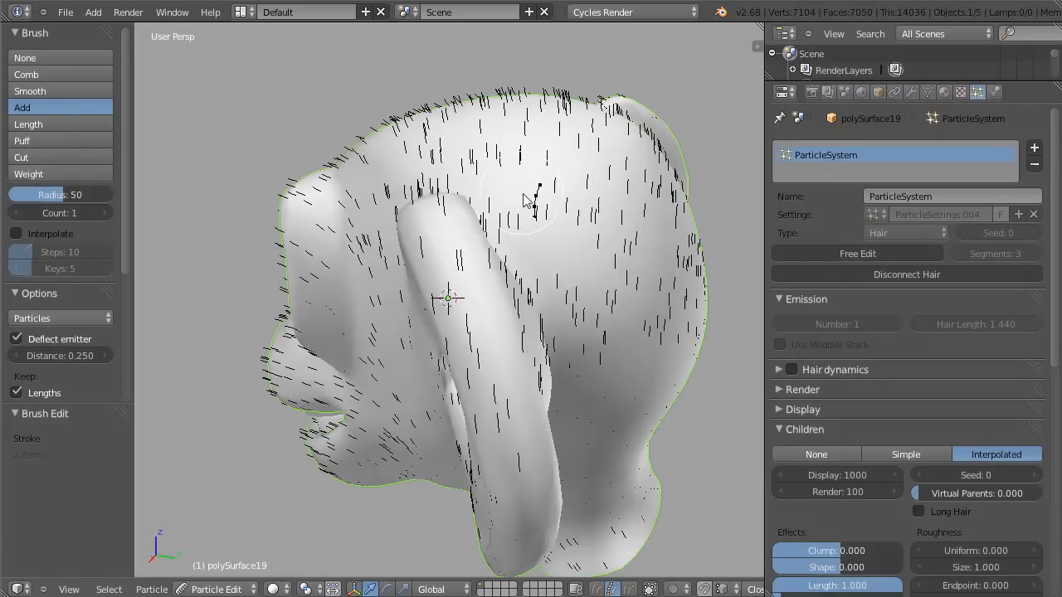
middle_click_drag(565, 336, 437, 246)
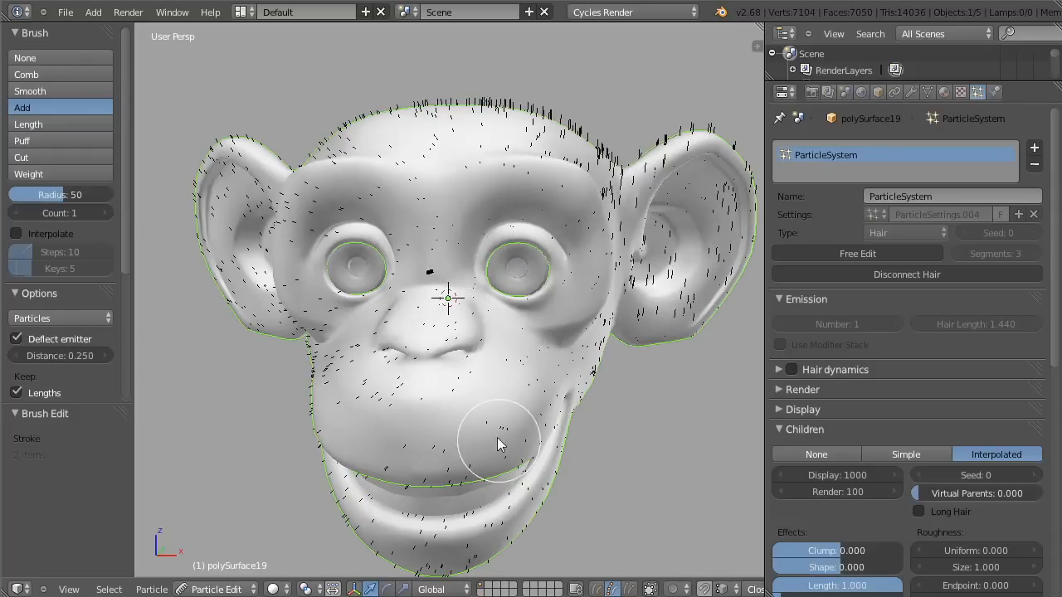
Step: Comb the guide hair between the eyes upward from a side view
mouse_move(498, 270)
middle_mouse_down()
mouse_move(491, 242)
mouse_move(461, 258)
mouse_move(479, 237)
mouse_move(265, 265)
mouse_move(519, 199)
mouse_move(403, 233)
mouse_move(592, 220)
mouse_move(340, 315)
mouse_move(513, 186)
mouse_move(448, 207)
mouse_move(407, 263)
mouse_move(329, 292)
middle_mouse_up()
scroll(417, 240, "up", 2)
left_click(33, 157)
mouse_move(418, 274)
middle_mouse_down()
mouse_move(320, 249)
mouse_move(403, 273)
mouse_move(403, 244)
mouse_move(281, 247)
mouse_move(238, 219)
middle_mouse_up()
scroll(404, 246, "up", 2)
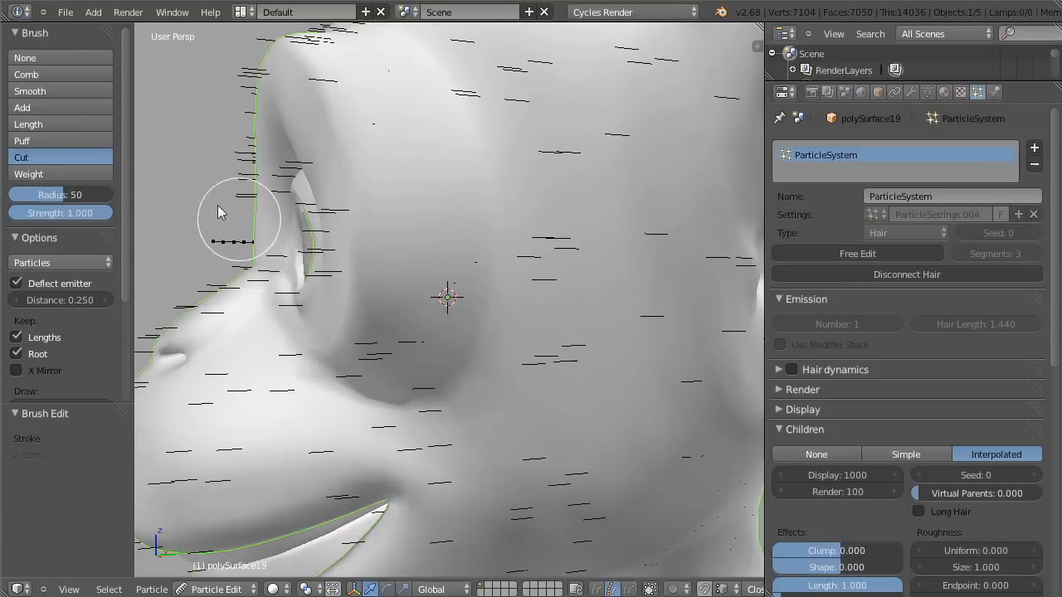
left_click(23, 75)
left_click_drag(200, 241, 197, 198)
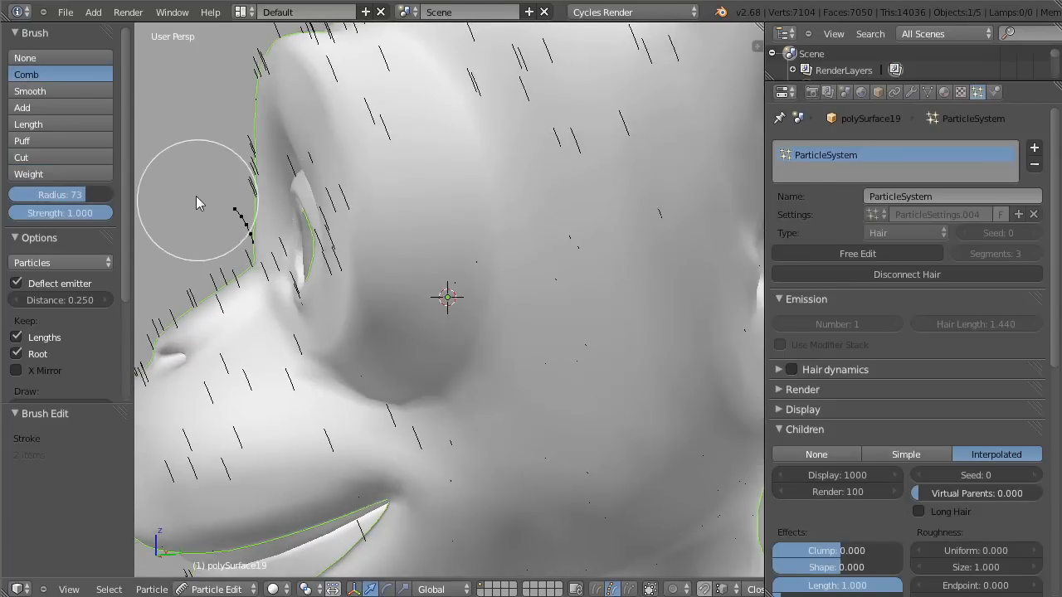
left_click_drag(250, 229, 238, 222)
middle_click_drag(256, 247, 349, 249)
Step: Add guide hairs on the central forehead, along the monkey's left brow and around the outside of its left eye
left_click(33, 107)
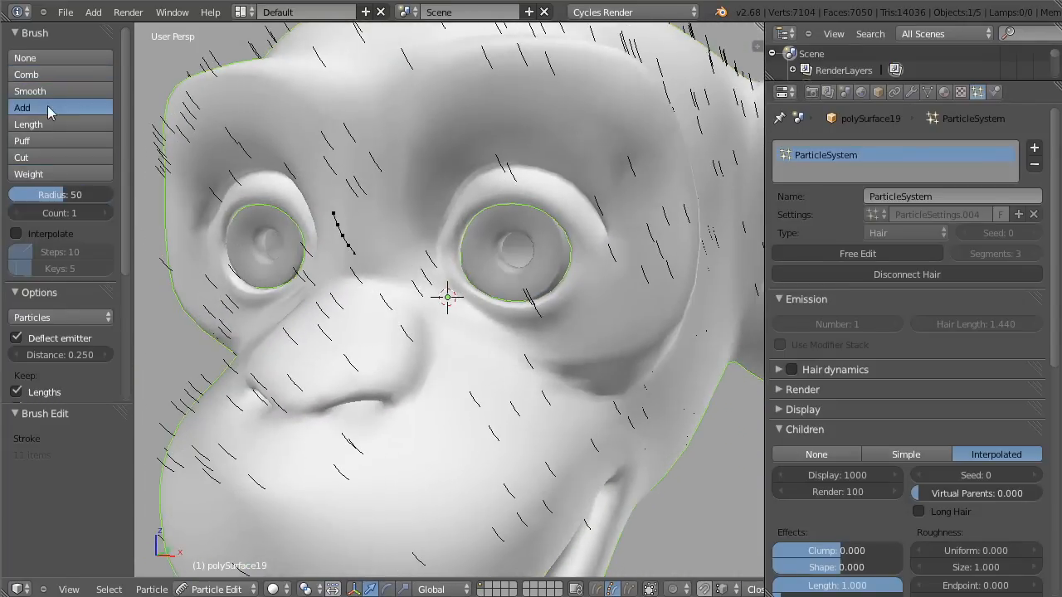
left_click(345, 158)
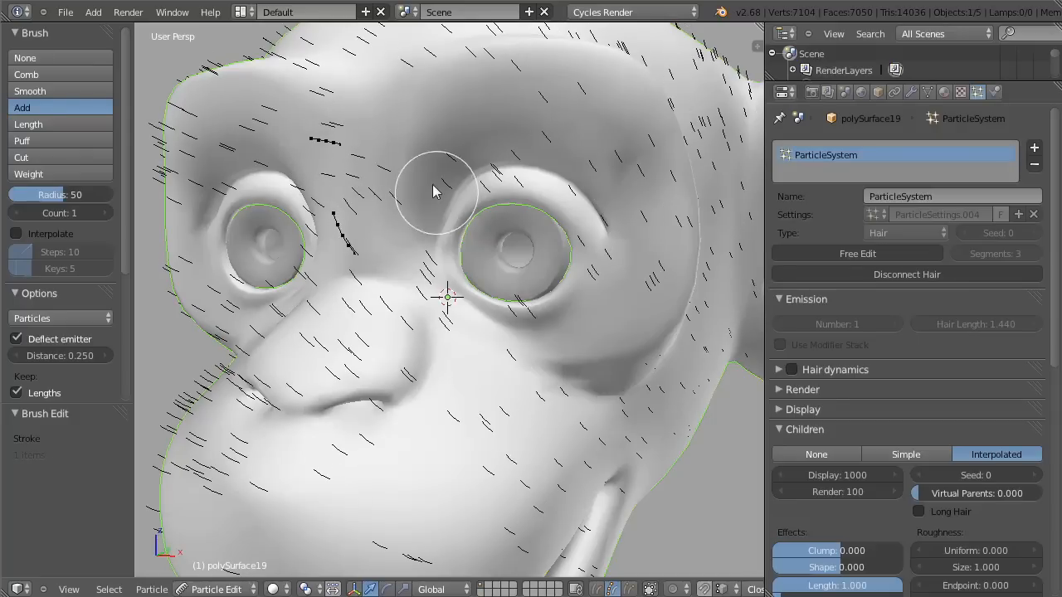
left_click(441, 113)
left_click(564, 100)
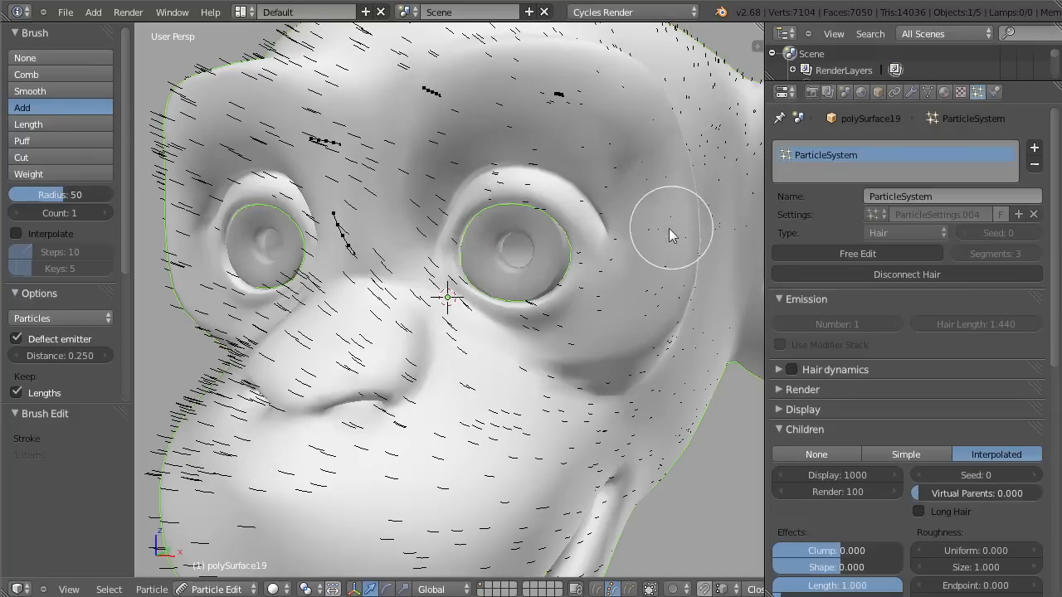
left_click(664, 224)
left_click(607, 324)
Step: Add guide hairs along the monkey's right brow and down the outer side of its right eye
middle_click_drag(604, 308, 502, 159)
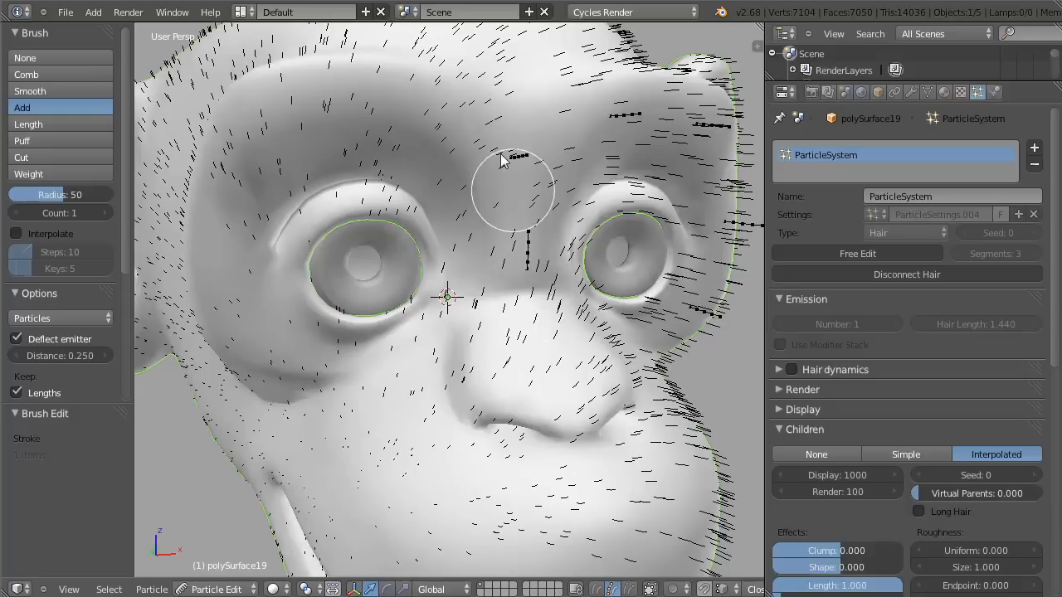
left_click(406, 120)
left_click(264, 116)
left_click(217, 253)
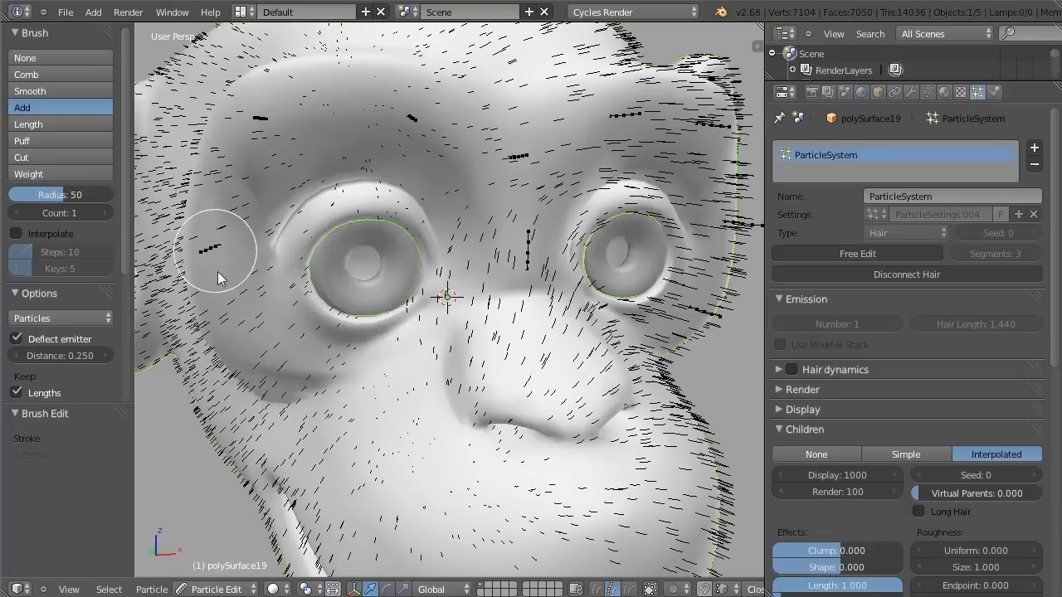
left_click(304, 367)
Step: Comb the guide hairs from the forehead outward over the left brow and down around the monkey's left eye
mouse_move(352, 359)
middle_mouse_down()
mouse_move(283, 329)
mouse_move(166, 312)
middle_mouse_up()
mouse_move(374, 283)
middle_mouse_down()
mouse_move(436, 278)
mouse_move(426, 260)
mouse_move(463, 265)
mouse_move(446, 237)
mouse_move(371, 220)
middle_mouse_up()
middle_click_drag(448, 85, 531, 125)
left_click(25, 74)
mouse_move(517, 133)
left_mouse_down()
mouse_move(539, 98)
mouse_move(649, 103)
mouse_move(731, 144)
mouse_move(724, 266)
mouse_move(671, 339)
mouse_move(664, 387)
mouse_move(671, 360)
mouse_move(680, 419)
left_mouse_up()
mouse_move(668, 358)
left_mouse_down()
mouse_move(670, 378)
mouse_move(685, 350)
left_mouse_up()
Step: Comb the guide hairs outward over the right brow and down around the monkey's right eye
middle_click_drag(311, 121, 390, 129)
middle_click_drag(307, 125, 365, 142, "shift")
mouse_move(404, 147)
left_mouse_down()
mouse_move(380, 123)
mouse_move(354, 119)
mouse_move(390, 130)
mouse_move(277, 158)
mouse_move(237, 154)
mouse_move(220, 187)
mouse_move(265, 165)
left_mouse_up()
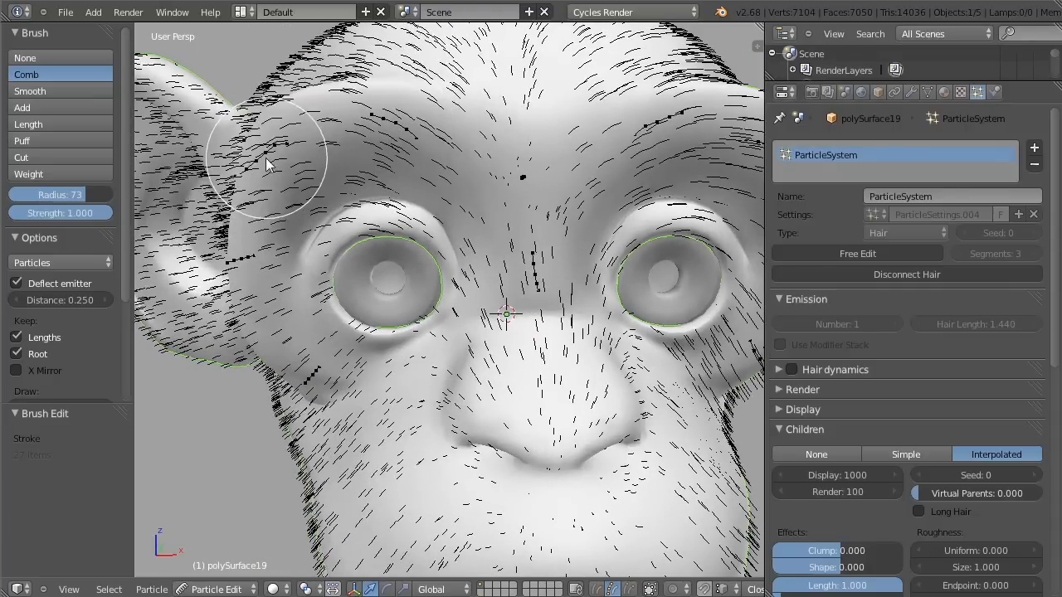
mouse_move(250, 281)
left_mouse_down()
mouse_move(225, 258)
mouse_move(217, 315)
mouse_move(237, 273)
mouse_move(232, 286)
mouse_move(315, 379)
mouse_move(313, 506)
left_mouse_up()
Step: Refine the guide hairs around the right eye and brow by combing them along the surface in side views
middle_click_drag(319, 290, 392, 218)
mouse_move(392, 218)
left_mouse_down()
mouse_move(509, 176)
mouse_move(494, 90)
mouse_move(499, 124)
mouse_move(509, 86)
left_mouse_up()
mouse_move(508, 153)
middle_mouse_down()
mouse_move(615, 174)
mouse_move(581, 172)
middle_mouse_up()
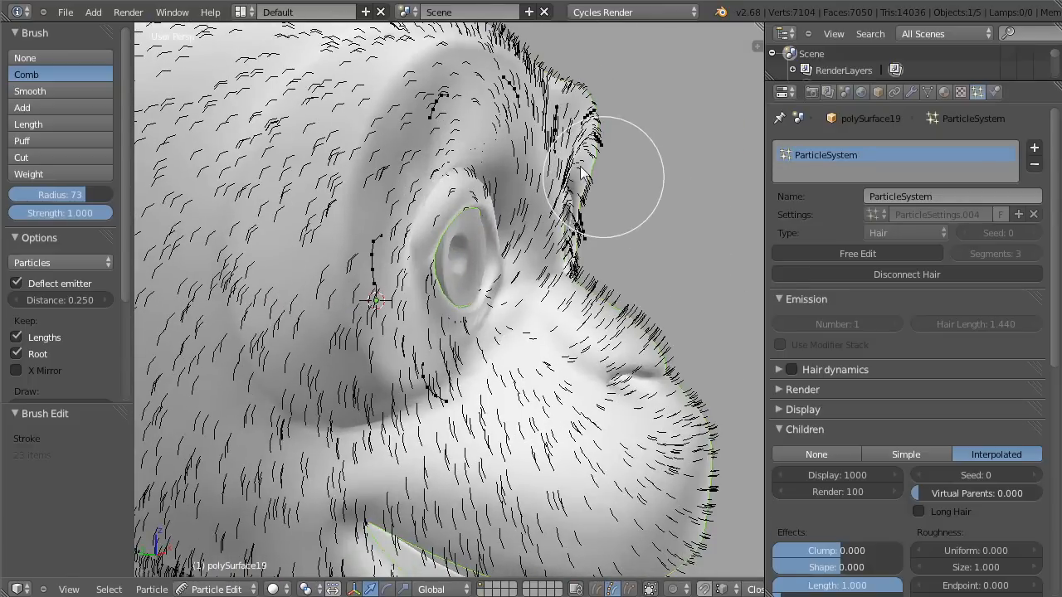
mouse_move(463, 130)
middle_mouse_down()
mouse_move(474, 177)
mouse_move(451, 208)
mouse_move(510, 190)
middle_mouse_up()
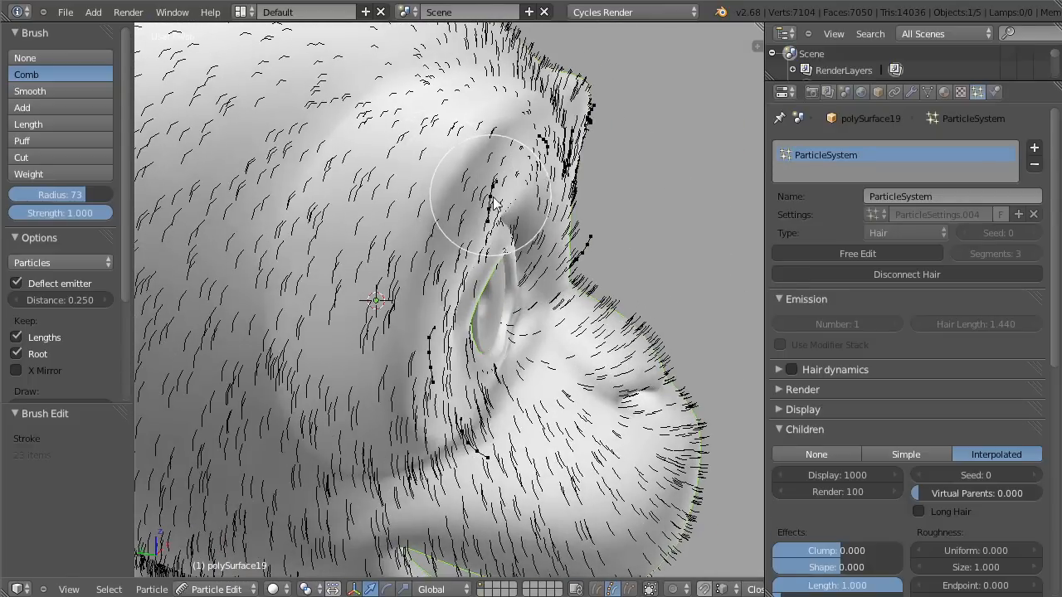
left_click_drag(500, 199, 434, 359)
mouse_move(481, 463)
left_mouse_down()
mouse_move(469, 452)
mouse_move(465, 498)
mouse_move(478, 473)
mouse_move(474, 490)
left_mouse_up()
middle_click_drag(531, 365, 286, 332)
middle_click_drag(277, 153, 423, 290)
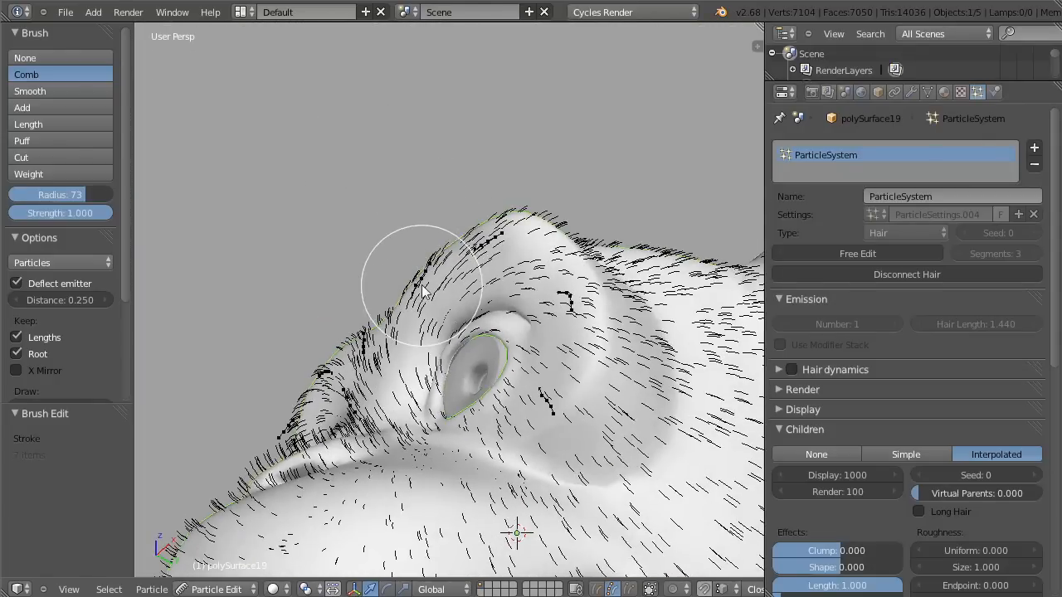
mouse_move(469, 220)
middle_mouse_down()
mouse_move(551, 392)
mouse_move(616, 415)
mouse_move(545, 379)
mouse_move(495, 407)
middle_mouse_up()
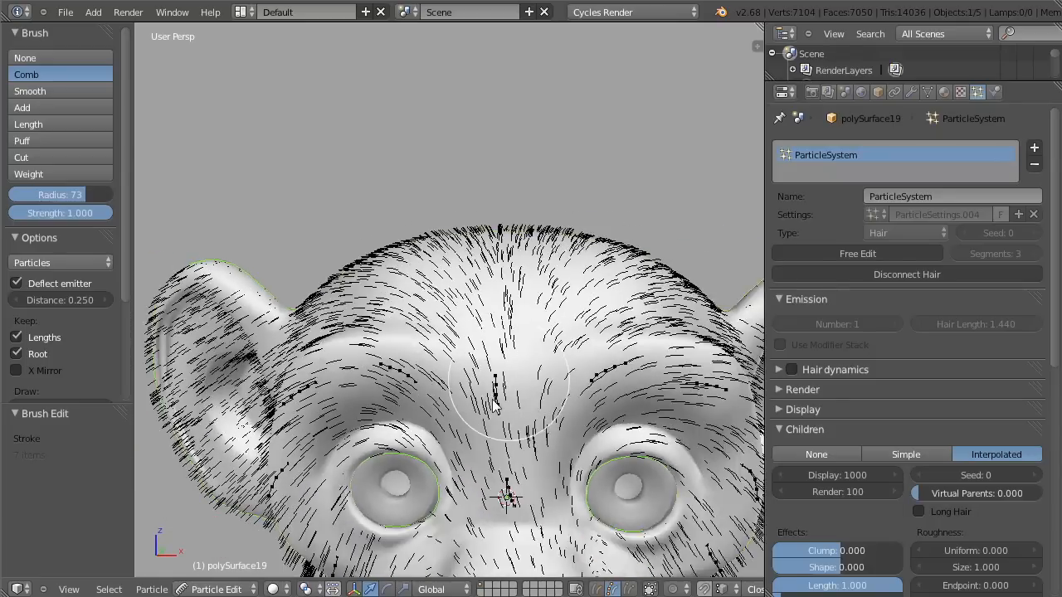
scroll(495, 406, "down", 5)
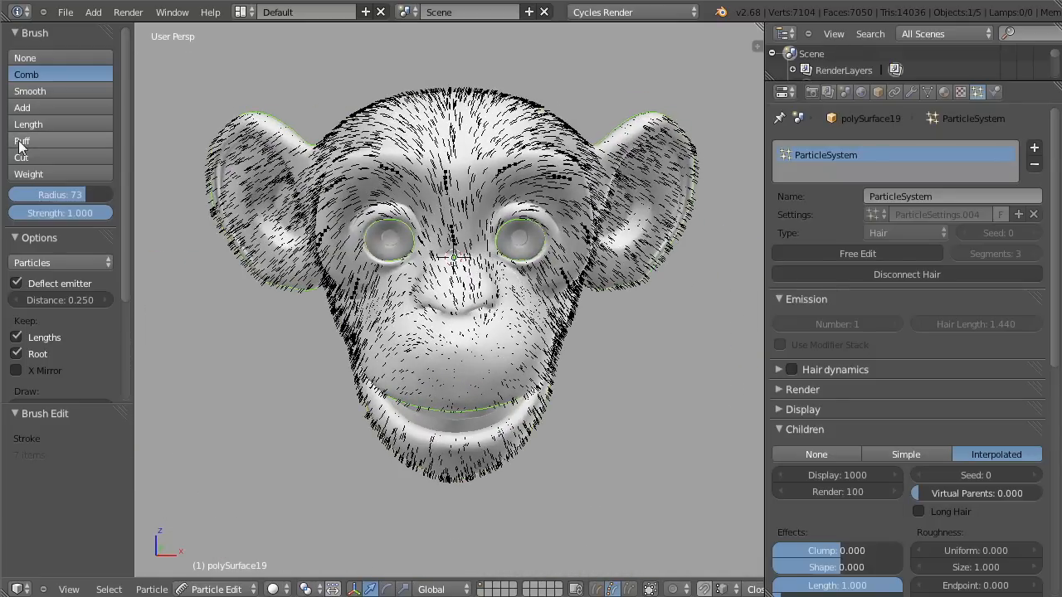
Step: Add a single guide hair on each side of the monkey's head between eye and ear, undoing strokes that place several hairs
left_click(21, 107)
mouse_move(213, 119)
middle_mouse_down()
mouse_move(460, 216)
mouse_move(455, 182)
mouse_move(408, 211)
mouse_move(455, 170)
mouse_move(469, 237)
mouse_move(371, 173)
mouse_move(523, 240)
mouse_move(611, 235)
mouse_move(550, 213)
mouse_move(486, 296)
mouse_move(612, 284)
mouse_move(498, 286)
mouse_move(482, 308)
mouse_move(526, 296)
mouse_move(469, 284)
mouse_move(560, 217)
middle_mouse_up()
middle_click_drag(502, 268, 417, 286)
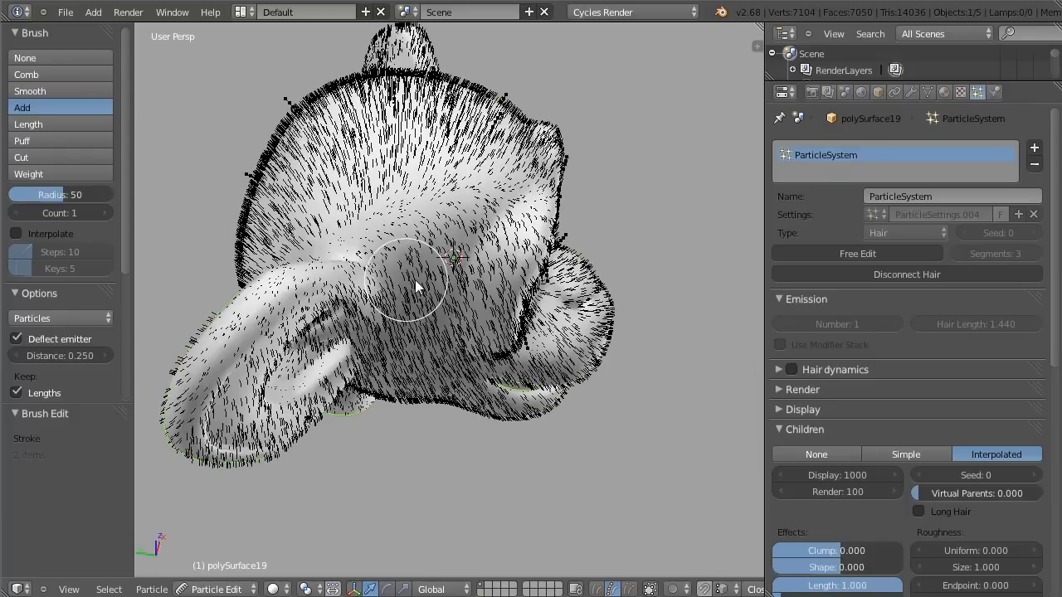
left_click_drag(458, 276, 365, 261)
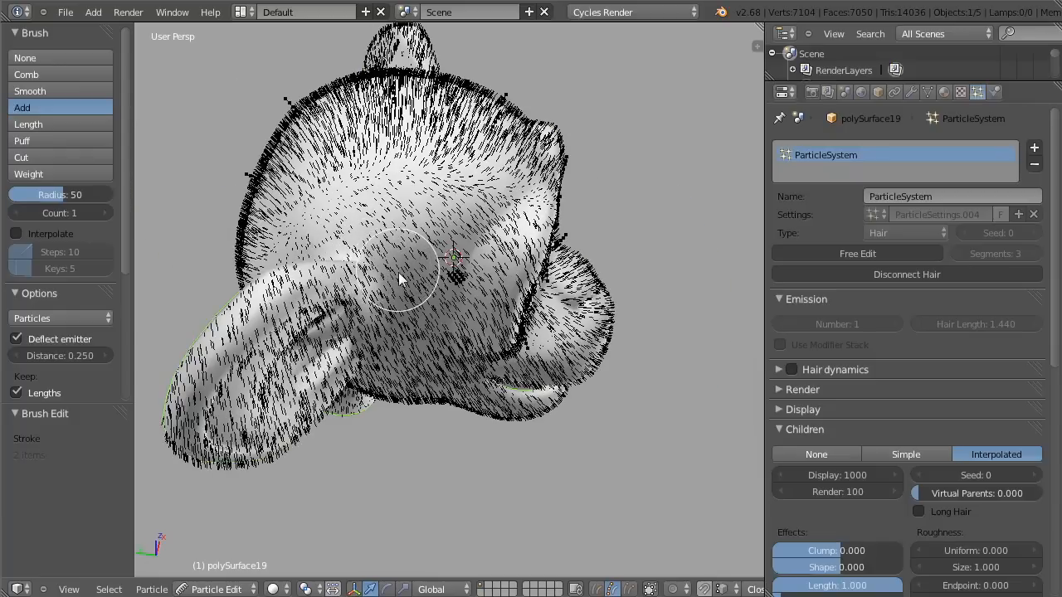
key("ctrl+z")
left_click_drag(460, 281, 382, 266)
middle_click_drag(361, 258, 471, 251)
key("ctrl+z")
left_click(469, 259)
middle_click_drag(351, 343, 464, 252)
left_click(463, 252)
Step: Comb the guide hairs on the sides of the head from the outer brow back toward the ears
middle_click_drag(372, 290, 605, 260)
scroll(388, 180, "up", 5)
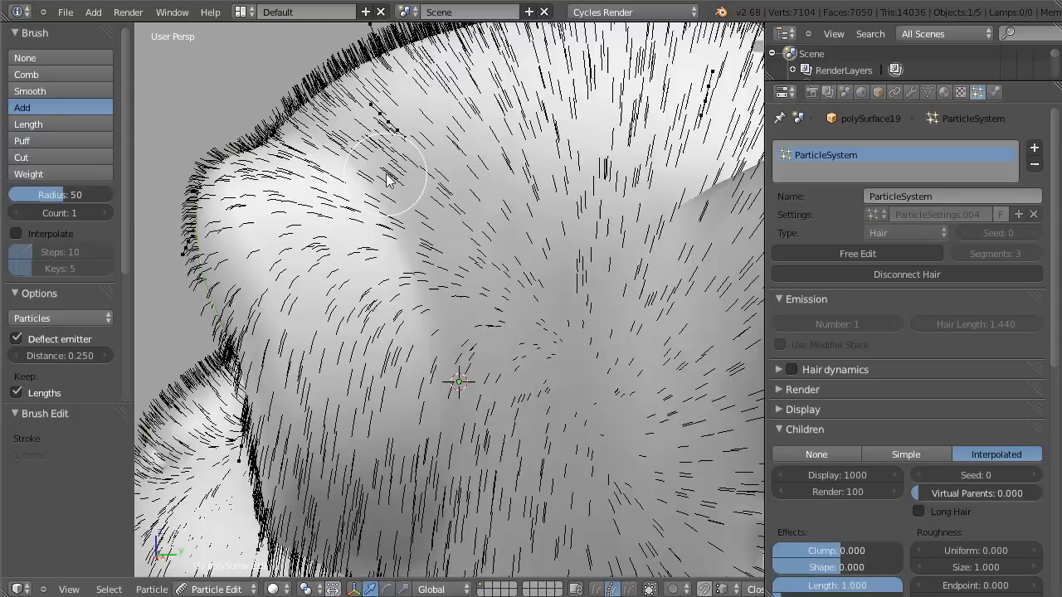
scroll(386, 180, "down", 2)
left_click(43, 71)
middle_click_drag(398, 42, 365, 103, "shift")
left_click_drag(303, 149, 414, 74)
mouse_move(386, 135)
left_mouse_down()
mouse_move(383, 92)
mouse_move(368, 92)
mouse_move(367, 141)
left_mouse_up()
mouse_move(544, 51)
left_mouse_down()
mouse_move(566, 47)
mouse_move(577, 88)
mouse_move(564, 86)
left_mouse_up()
mouse_move(518, 150)
middle_mouse_down()
mouse_move(614, 205)
mouse_move(593, 199)
mouse_move(572, 256)
middle_mouse_up()
mouse_move(684, 382)
left_mouse_down()
mouse_move(696, 356)
mouse_move(650, 361)
mouse_move(688, 353)
left_mouse_up()
mouse_move(678, 271)
middle_mouse_down("shift")
mouse_move(565, 271)
mouse_move(480, 309)
middle_mouse_up("shift")
left_click_drag(419, 366, 477, 311)
Step: Comb the guide hairs over the crown and around the back of the monkey's head
mouse_move(545, 297)
middle_mouse_down()
mouse_move(534, 265)
mouse_move(390, 253)
mouse_move(394, 238)
middle_mouse_up()
scroll(412, 290, "up", 2)
scroll(413, 290, "down", 3)
mouse_move(413, 292)
middle_mouse_down()
mouse_move(475, 317)
mouse_move(510, 298)
mouse_move(377, 262)
mouse_move(328, 224)
mouse_move(318, 119)
middle_mouse_up()
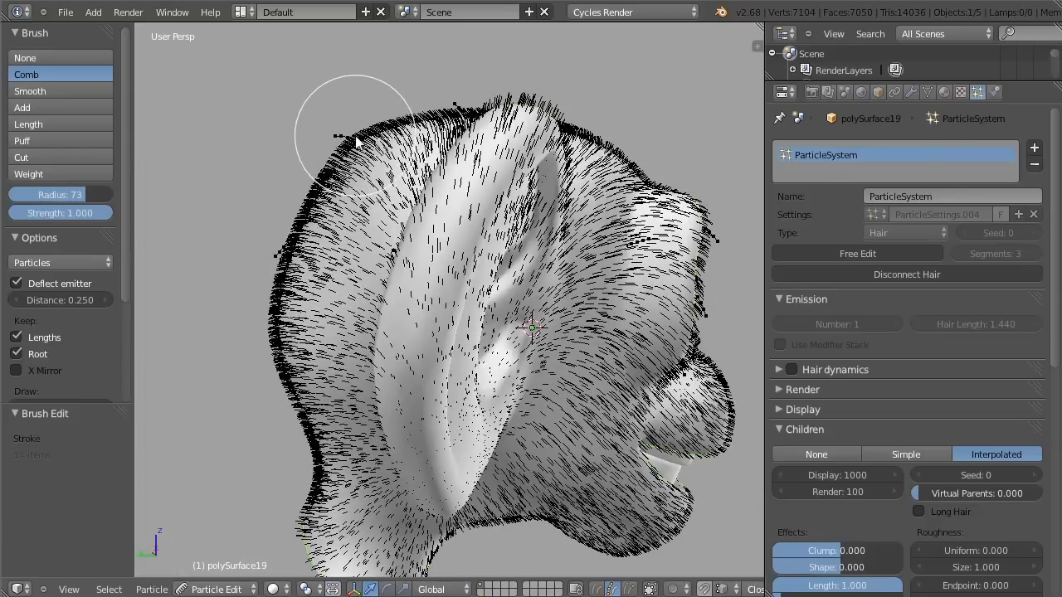
mouse_move(324, 136)
middle_mouse_down()
mouse_move(303, 190)
mouse_move(350, 216)
mouse_move(299, 260)
middle_mouse_up()
mouse_move(299, 259)
left_mouse_down()
mouse_move(262, 270)
mouse_move(309, 258)
mouse_move(284, 260)
left_mouse_up()
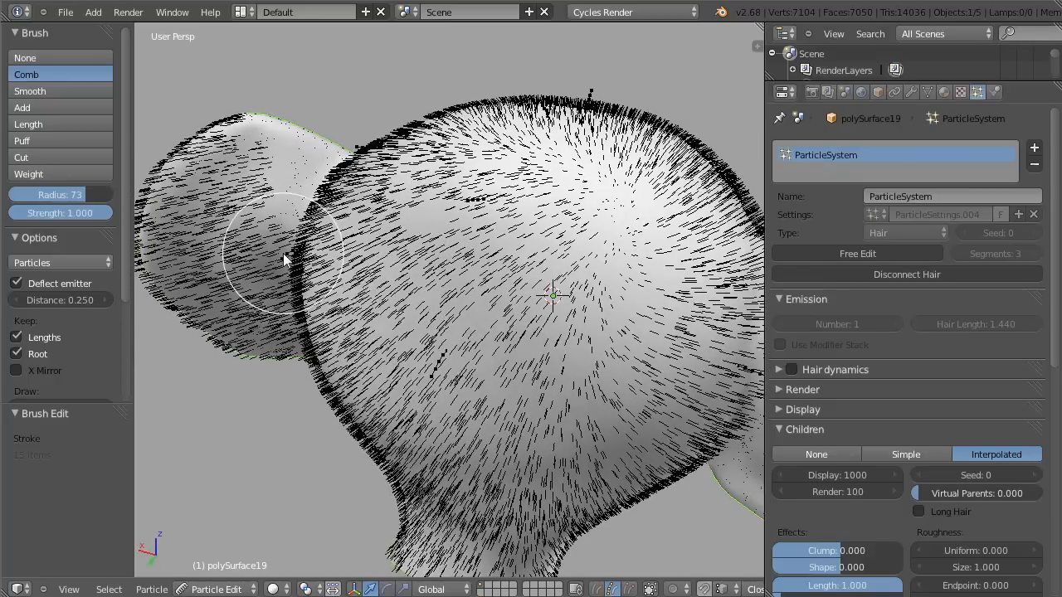
mouse_move(287, 267)
middle_mouse_down()
mouse_move(344, 238)
mouse_move(474, 266)
mouse_move(399, 110)
middle_mouse_up()
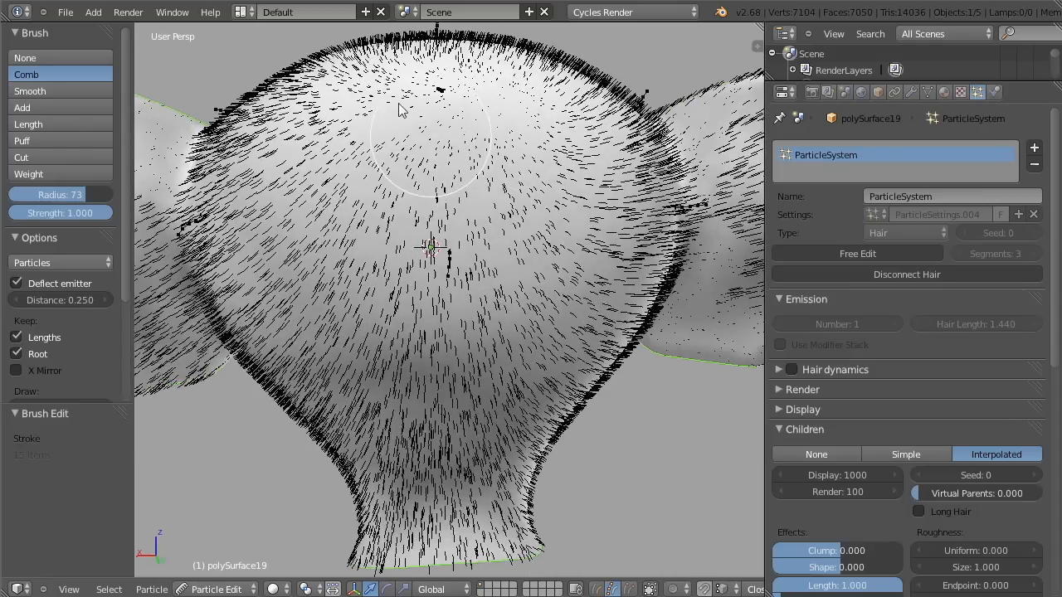
middle_click_drag(698, 244, 727, 199)
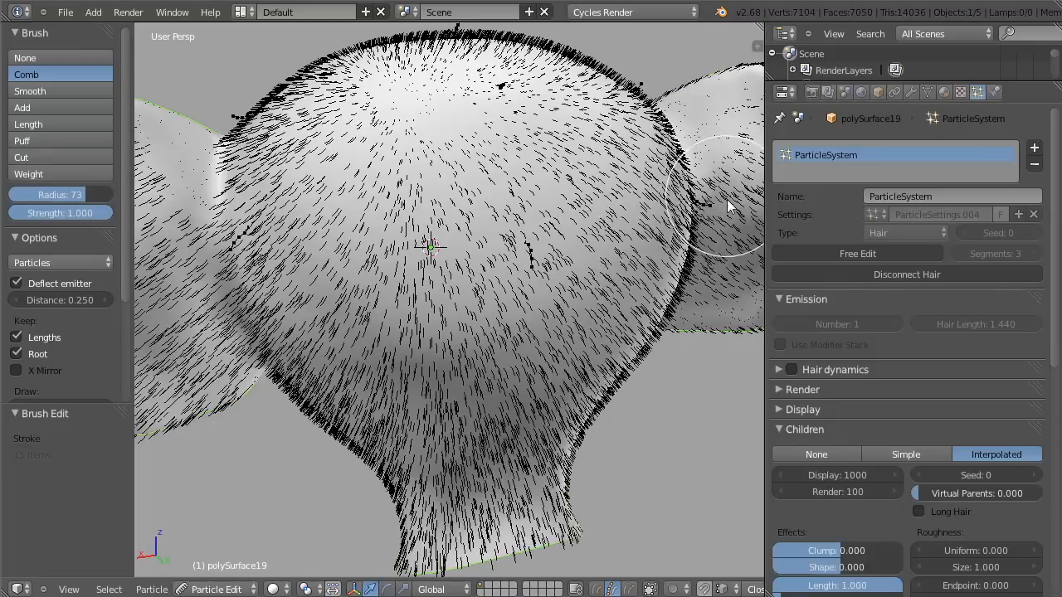
middle_click_drag(609, 238, 372, 170)
mouse_move(307, 133)
middle_mouse_down()
mouse_move(308, 190)
mouse_move(355, 190)
mouse_move(308, 201)
mouse_move(304, 263)
mouse_move(248, 290)
mouse_move(237, 177)
mouse_move(319, 240)
mouse_move(332, 274)
middle_mouse_up()
middle_click_drag(378, 200, 387, 196)
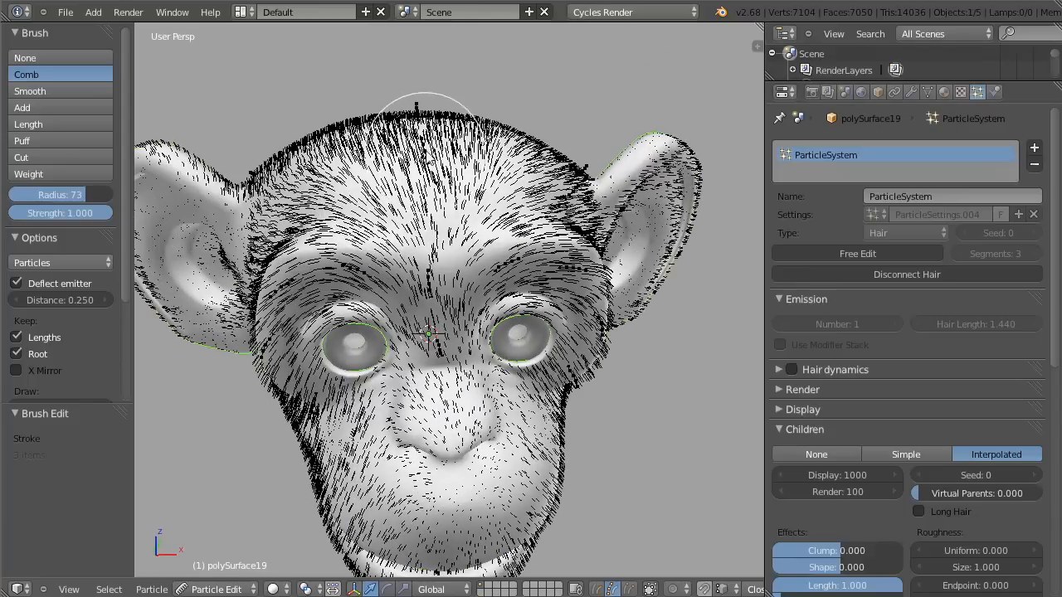
Step: Add one guide hair on each side of the upper muzzle beside the nose, undoing strokes that are misplaced or add several hairs
mouse_move(429, 112)
middle_mouse_down()
mouse_move(420, 95)
mouse_move(411, 173)
middle_mouse_up()
middle_click_drag(395, 340, 383, 201, "shift")
scroll(415, 184, "up", 4)
scroll(427, 171, "down", 3)
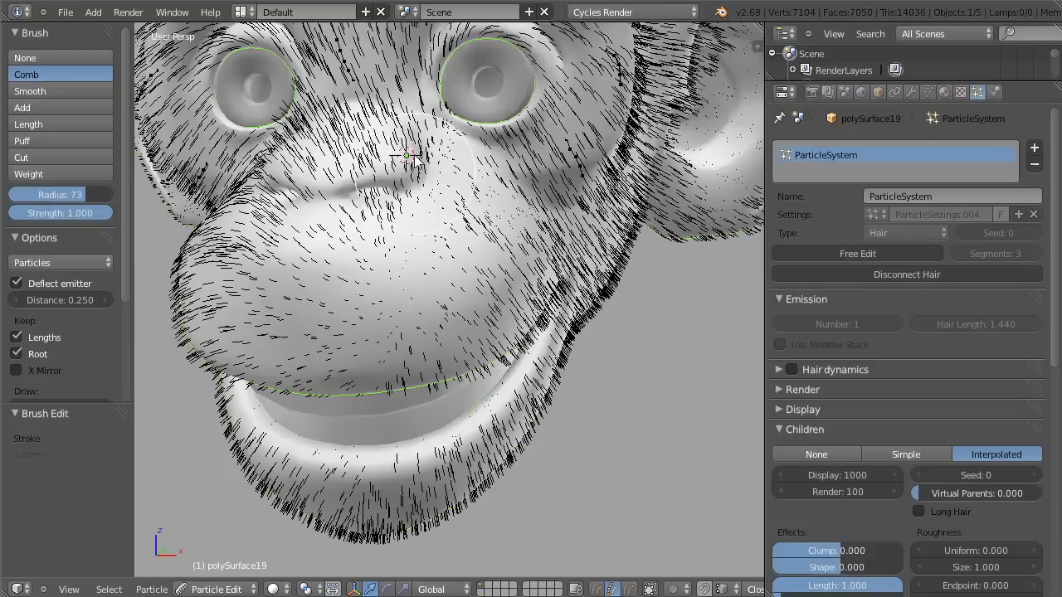
left_click(33, 112)
middle_click_drag(469, 203, 437, 201)
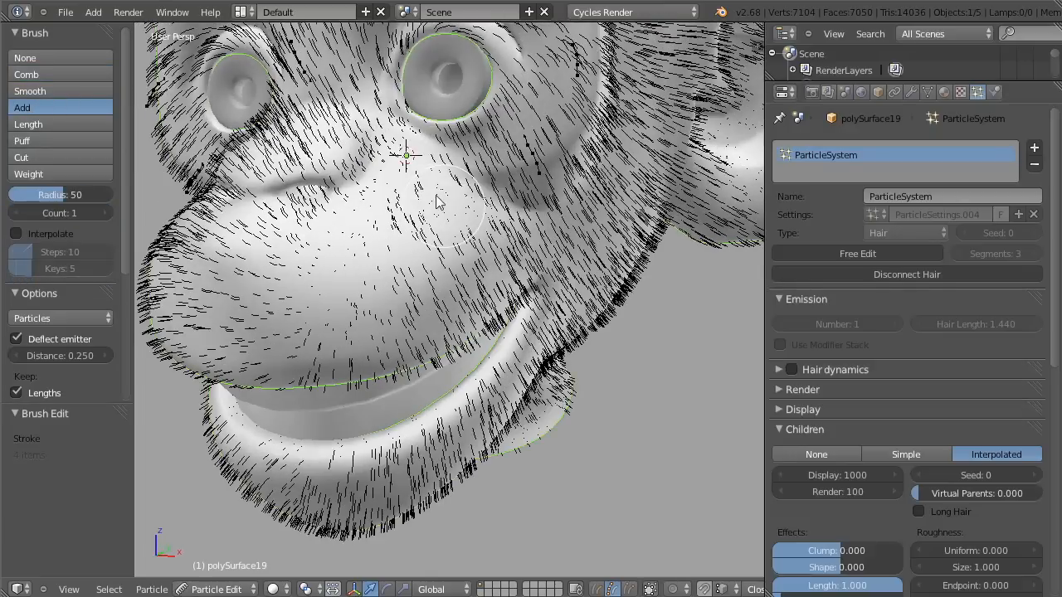
left_click(451, 175)
mouse_move(350, 257)
middle_mouse_down()
mouse_move(454, 260)
mouse_move(449, 274)
middle_mouse_up()
key("ctrl+z")
middle_click_drag(602, 276, 495, 270)
left_click(495, 266)
middle_click_drag(370, 277, 455, 275)
left_click_drag(470, 255, 461, 254)
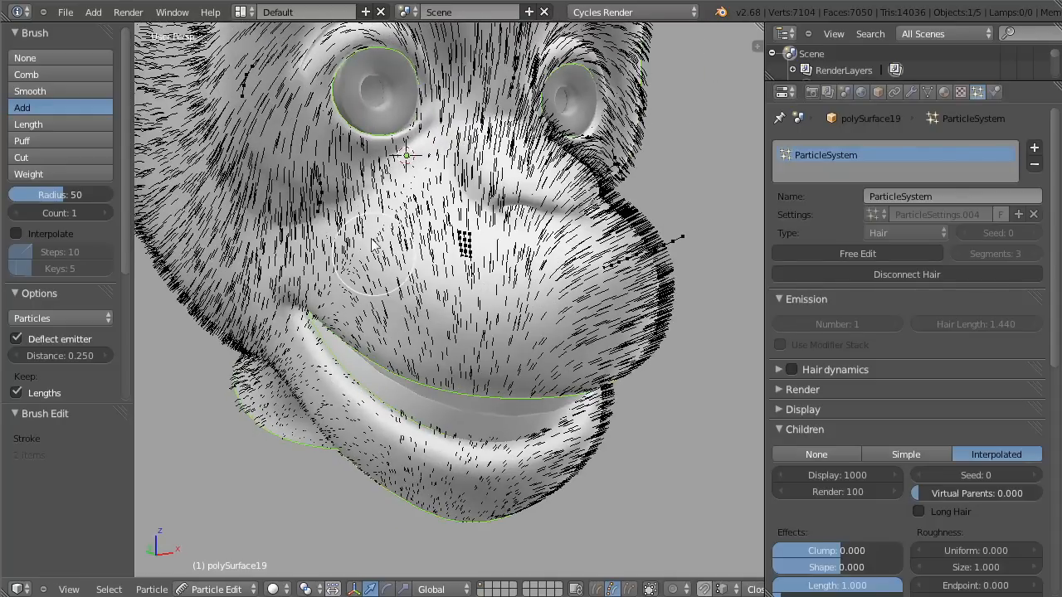
key("ctrl+z")
left_click(470, 264)
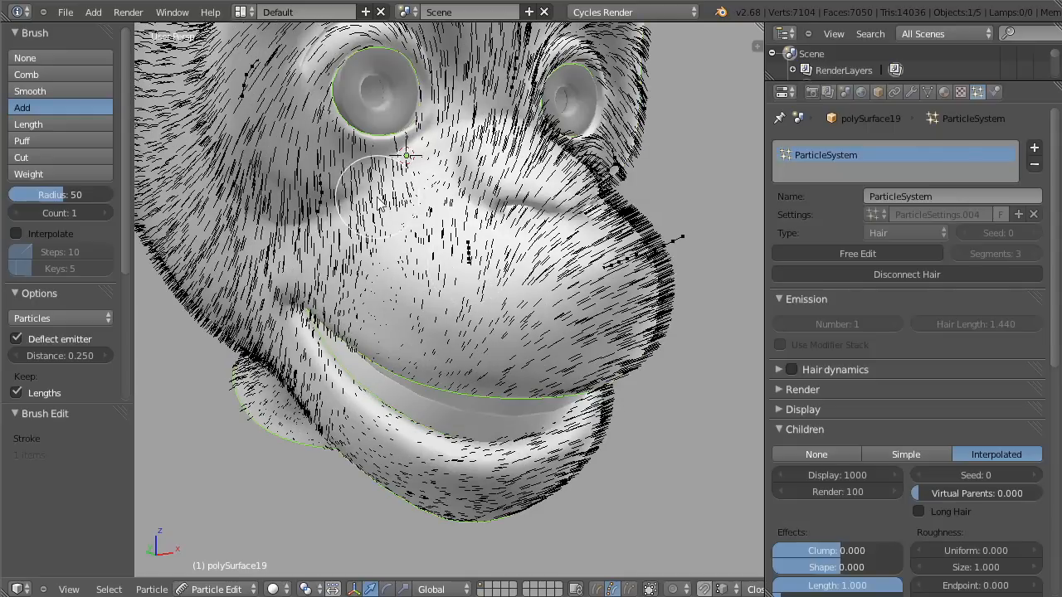
Step: Select the guide hair on the cheek below the monkey's right eye and move and comb it along the cheek surface
middle_click_drag(377, 206, 291, 215)
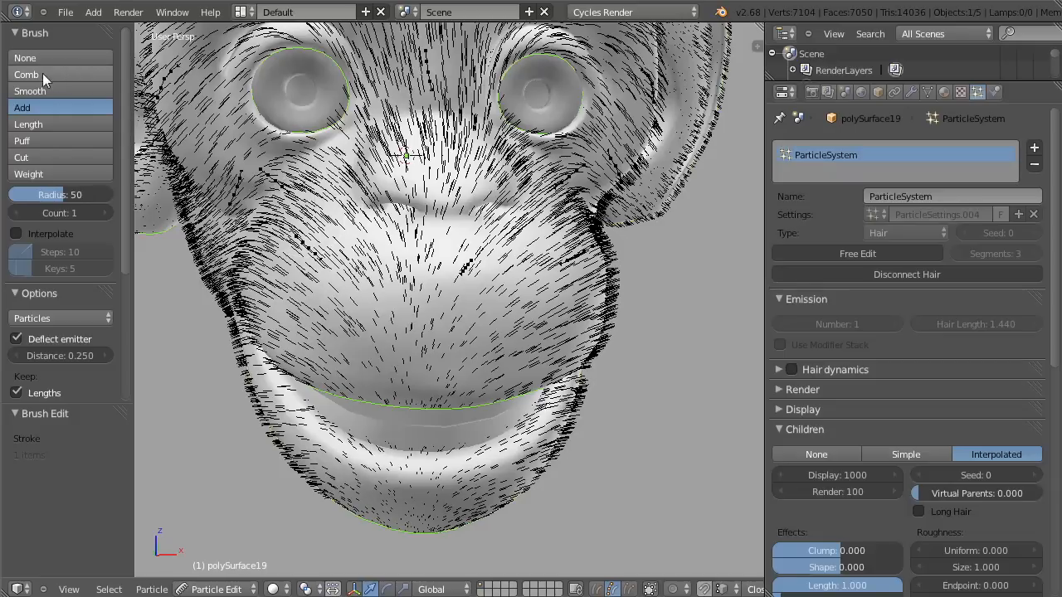
left_click(43, 76)
scroll(290, 202, "up", 4)
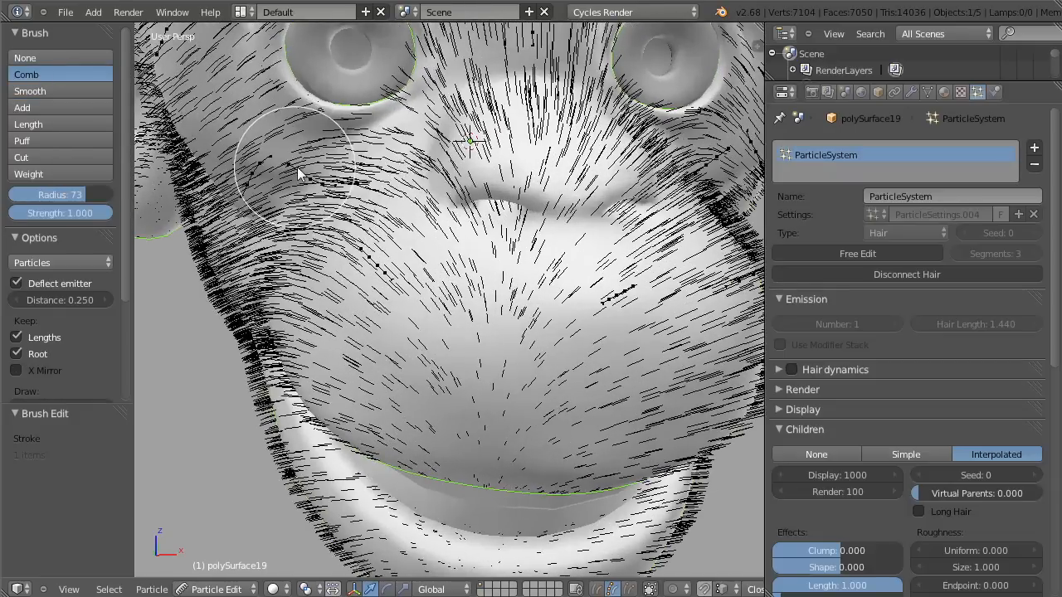
left_click_drag(298, 175, 274, 177)
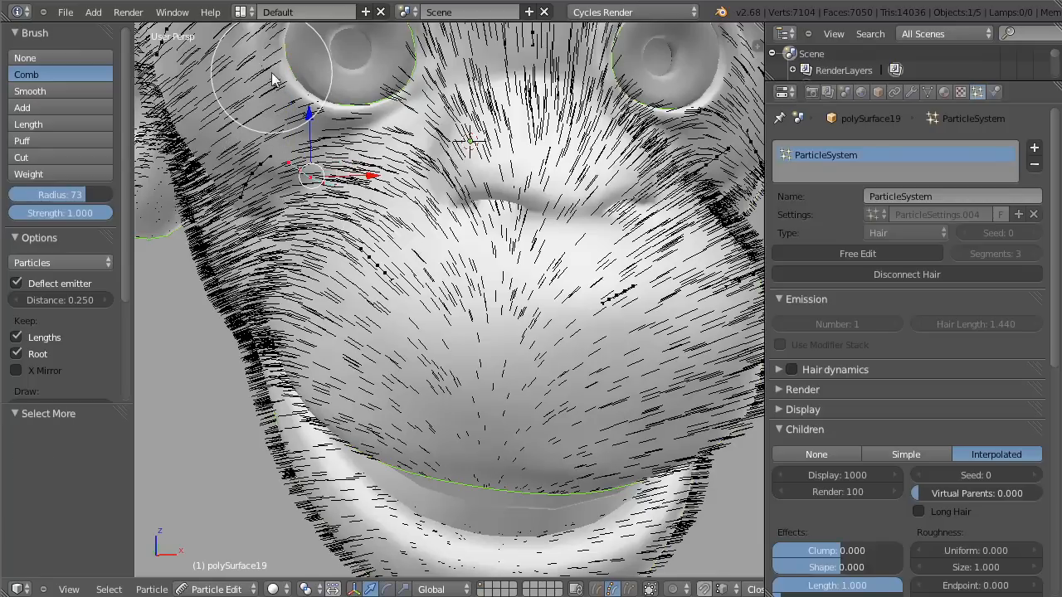
middle_click_drag(277, 156, 301, 164)
left_click_drag(273, 171, 322, 191)
mouse_move(317, 192)
left_mouse_down()
mouse_move(262, 184)
mouse_move(239, 199)
left_mouse_up()
left_click_drag(331, 191, 270, 186)
middle_click_drag(244, 201, 418, 255)
mouse_move(330, 177)
left_mouse_down()
mouse_move(339, 173)
mouse_move(342, 229)
left_mouse_up()
left_click_drag(327, 201, 301, 204)
left_click_drag(300, 206, 264, 236)
left_click_drag(309, 203, 314, 210)
Step: Bend the guide hair on the right side of the muzzle down toward the mouth, following the surface in side views
middle_click_drag(420, 213, 423, 264)
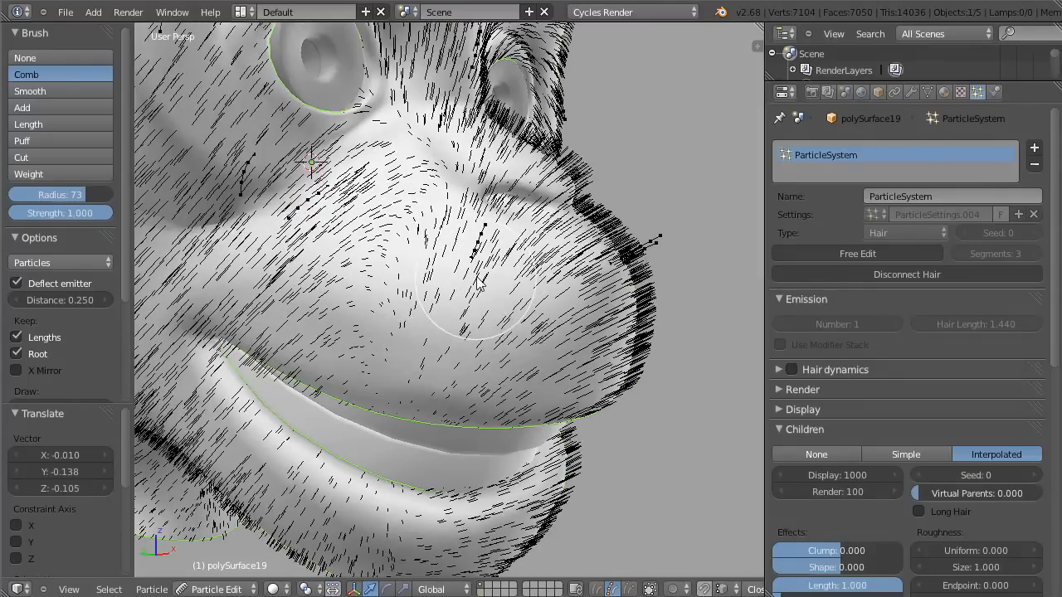
mouse_move(498, 281)
middle_mouse_down()
mouse_move(614, 296)
mouse_move(486, 237)
middle_mouse_up()
mouse_move(486, 237)
left_mouse_down()
mouse_move(543, 301)
mouse_move(468, 277)
mouse_move(474, 266)
mouse_move(493, 282)
left_mouse_up()
left_click_drag(477, 259, 544, 290)
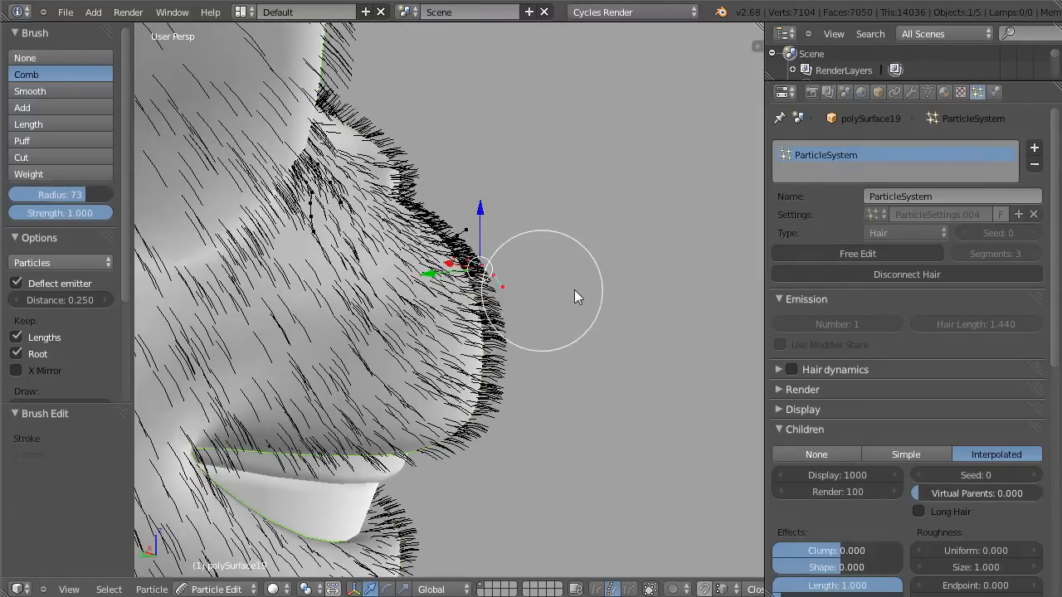
middle_click_drag(576, 291, 599, 287)
middle_click_drag(472, 314, 300, 332, "shift")
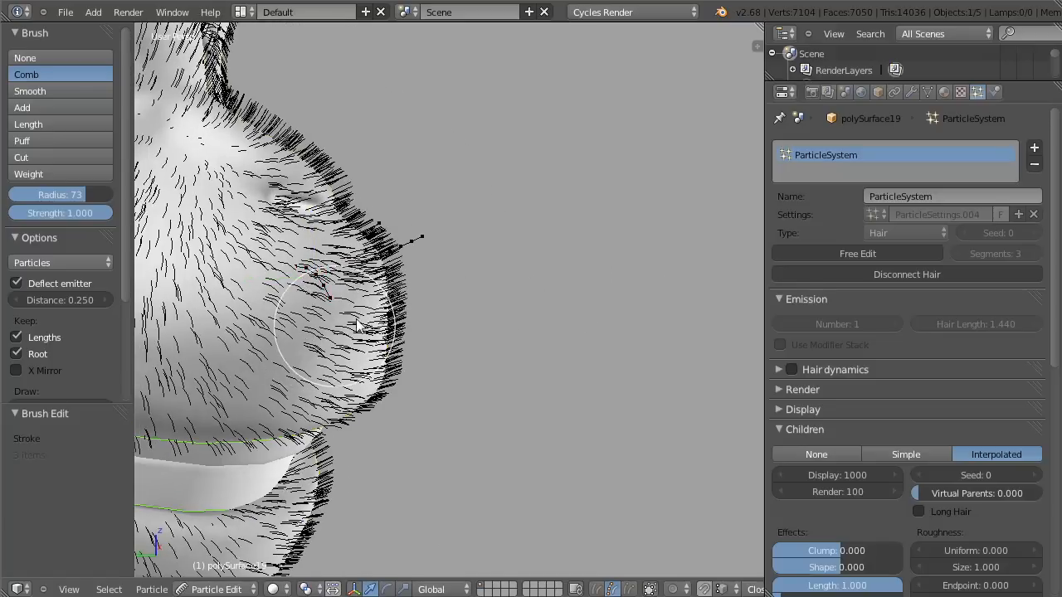
middle_click_drag(478, 272, 455, 266)
mouse_move(403, 270)
left_mouse_down()
mouse_move(404, 260)
mouse_move(436, 297)
mouse_move(433, 263)
mouse_move(438, 304)
mouse_move(473, 293)
left_mouse_up()
middle_click_drag(525, 310, 413, 292)
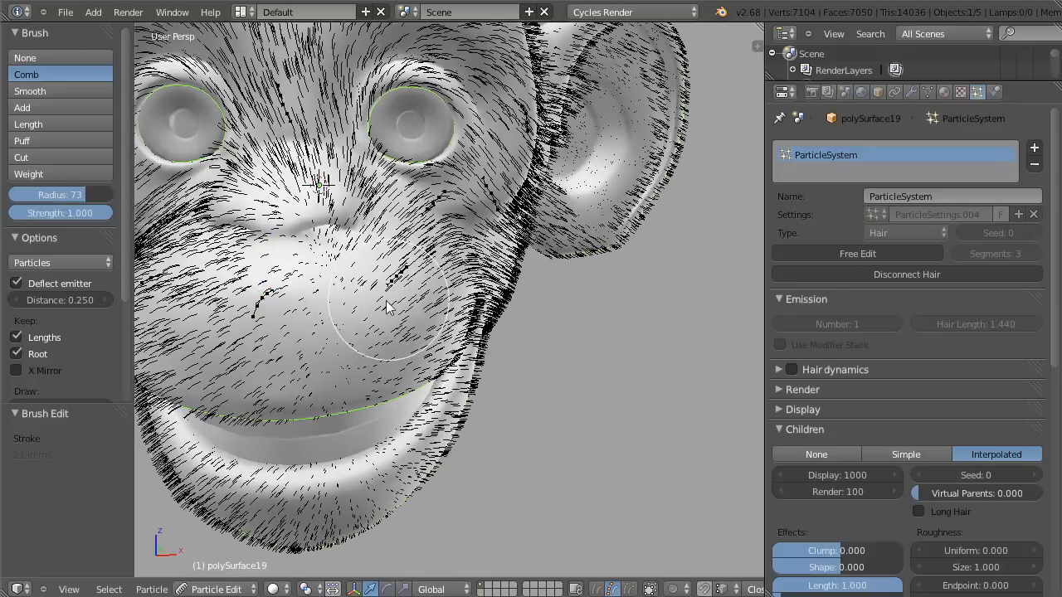
Step: Reshape the guide hair on the left side of the muzzle by moving its points 0.810 along X
middle_click_drag(378, 256, 503, 252)
mouse_move(440, 276)
left_mouse_down()
mouse_move(453, 311)
mouse_move(404, 297)
mouse_move(424, 299)
left_mouse_up()
mouse_move(467, 303)
middle_mouse_down()
mouse_move(287, 309)
mouse_move(254, 393)
mouse_move(239, 305)
mouse_move(380, 335)
middle_mouse_up()
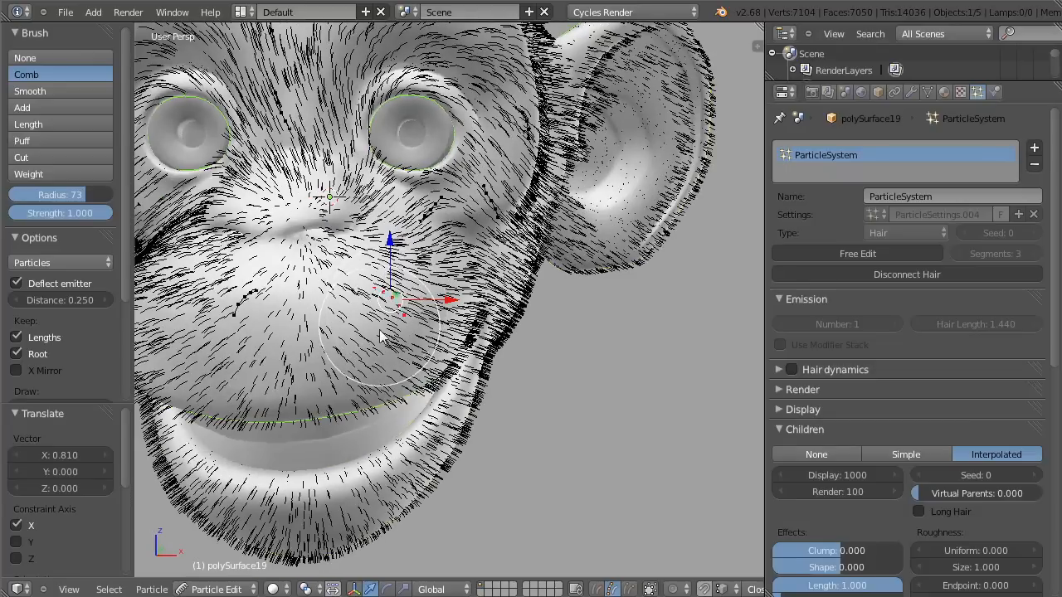
Step: Comb and adjust the guide hair on the cheek below the monkey's left eye so it sweeps outward along the surface
mouse_move(455, 236)
middle_mouse_down()
mouse_move(534, 218)
mouse_move(505, 224)
middle_mouse_up()
mouse_move(505, 225)
left_mouse_down()
mouse_move(421, 233)
mouse_move(443, 222)
left_mouse_up()
left_click_drag(453, 226, 472, 239)
middle_click_drag(519, 246, 420, 246)
left_click_drag(436, 226, 439, 228)
middle_click_drag(443, 236, 531, 254)
left_click_drag(436, 229, 471, 257)
mouse_move(471, 257)
middle_mouse_down()
mouse_move(509, 277)
mouse_move(550, 265)
mouse_move(224, 224)
middle_mouse_up()
Step: Add a guide hair on the bridge of the nose and move its points so it lies along the surface
left_click(25, 108)
left_click(437, 264)
middle_click_drag(476, 267, 437, 290)
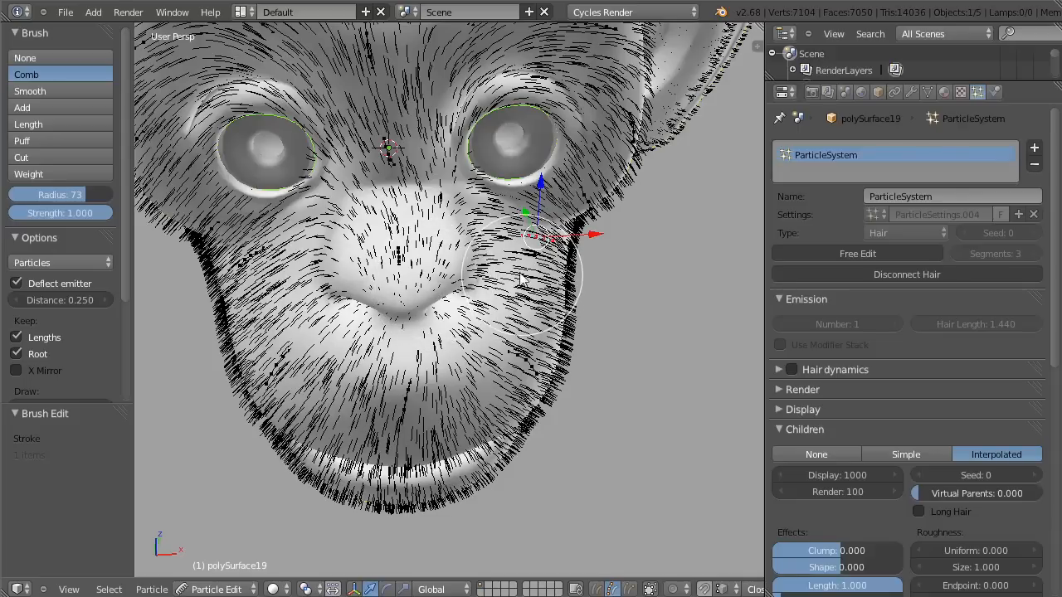
middle_click_drag(440, 280, 540, 220)
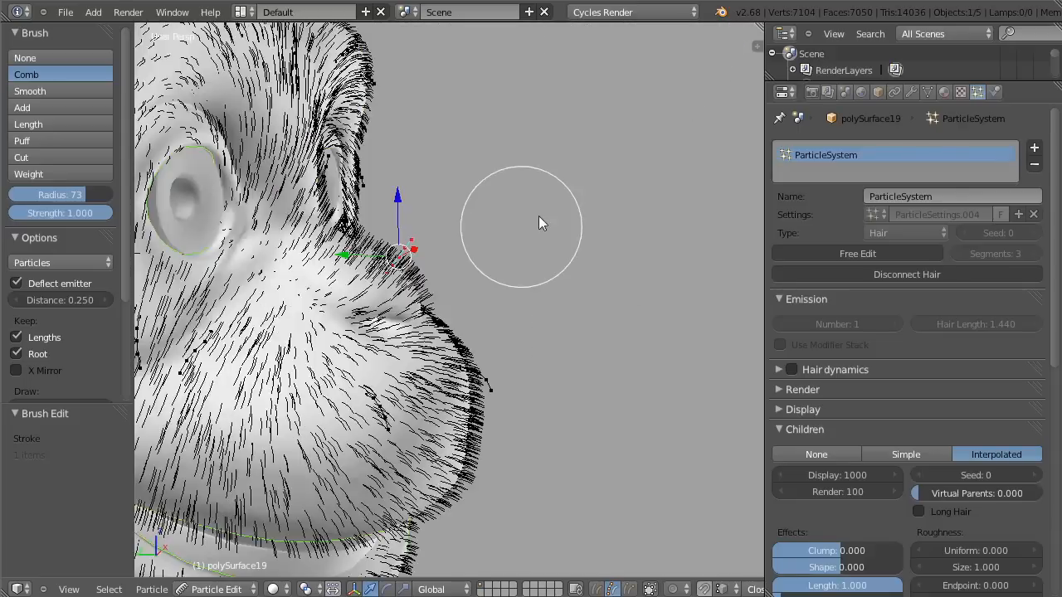
scroll(390, 241, "up", 3)
left_click_drag(406, 236, 378, 208)
left_click_drag(386, 259, 395, 248)
mouse_move(572, 266)
middle_mouse_down()
mouse_move(471, 288)
mouse_move(302, 292)
mouse_move(226, 307)
mouse_move(327, 299)
mouse_move(277, 276)
mouse_move(490, 295)
mouse_move(486, 307)
mouse_move(423, 274)
middle_mouse_up()
scroll(332, 291, "down", 3)
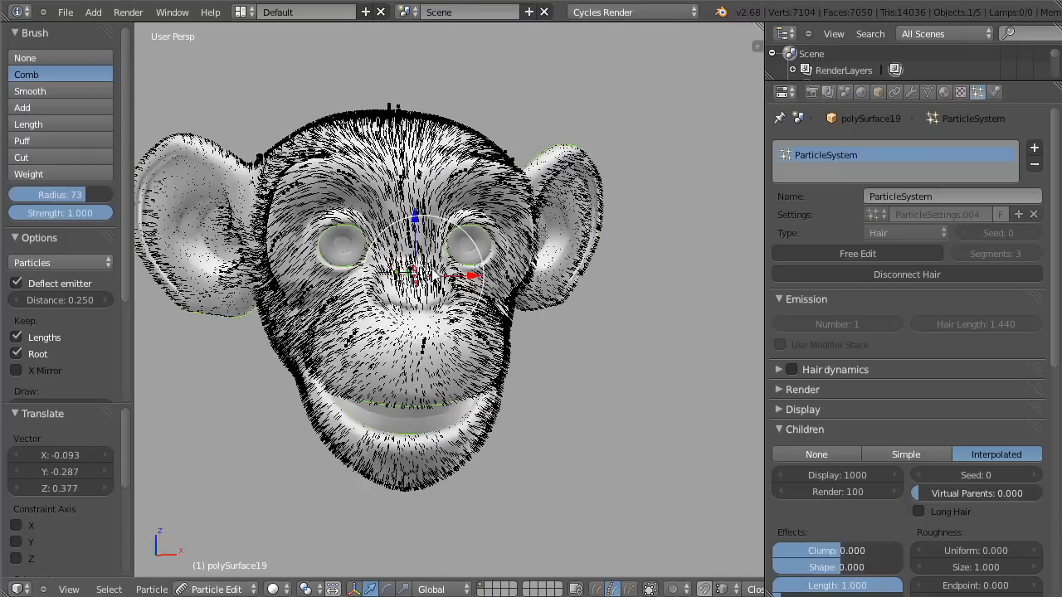
Step: Hide the child hairs temporarily to view the guide hairs alone, and inspect the groom around the face with children shown
scroll(125, 290, "down", 5)
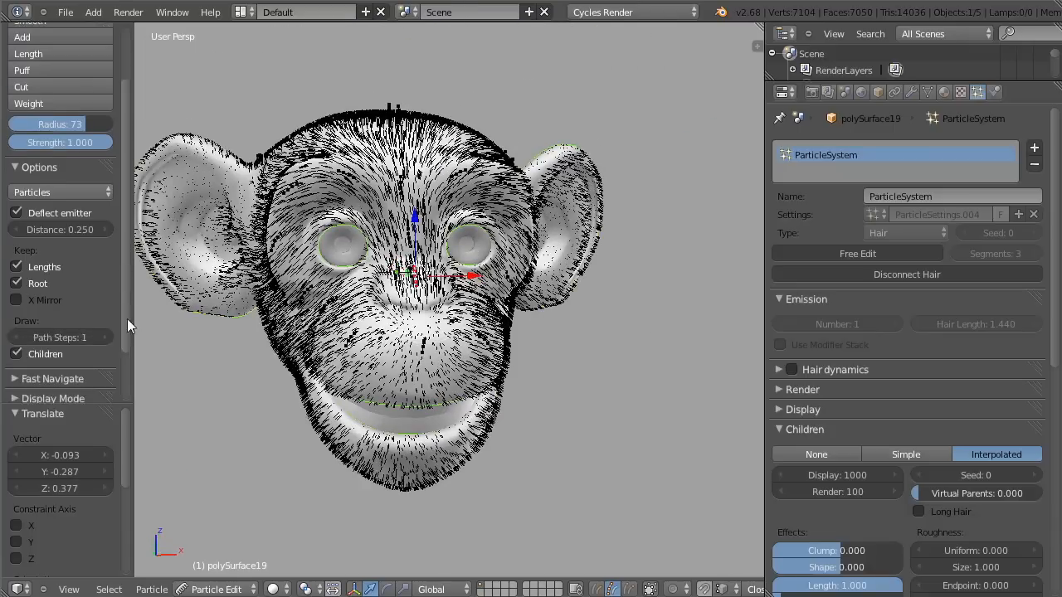
left_click(16, 335)
middle_click_drag(461, 249, 247, 253)
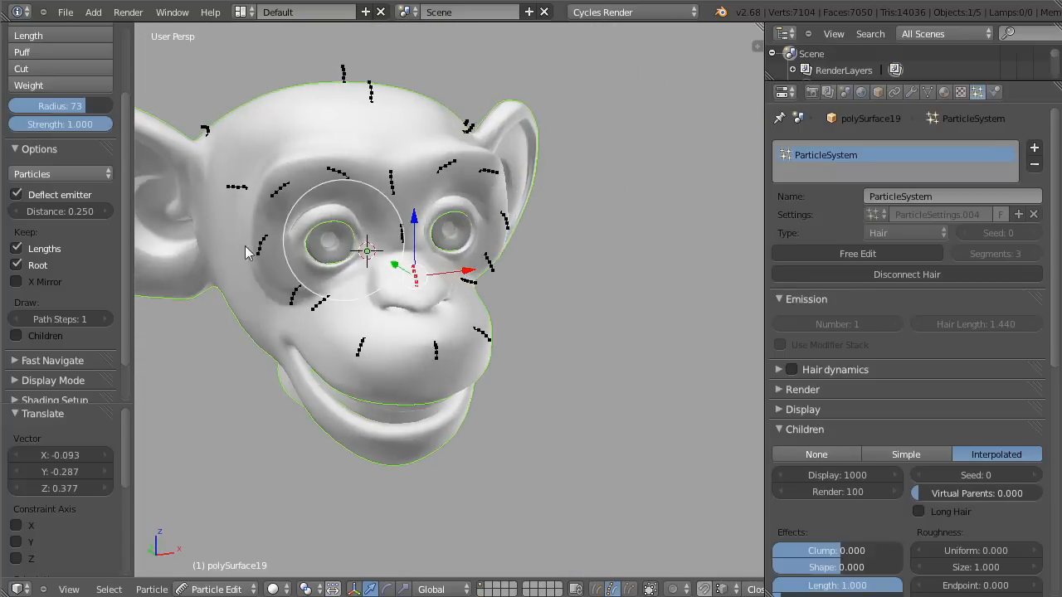
left_click(16, 336)
middle_click_drag(500, 233, 431, 228)
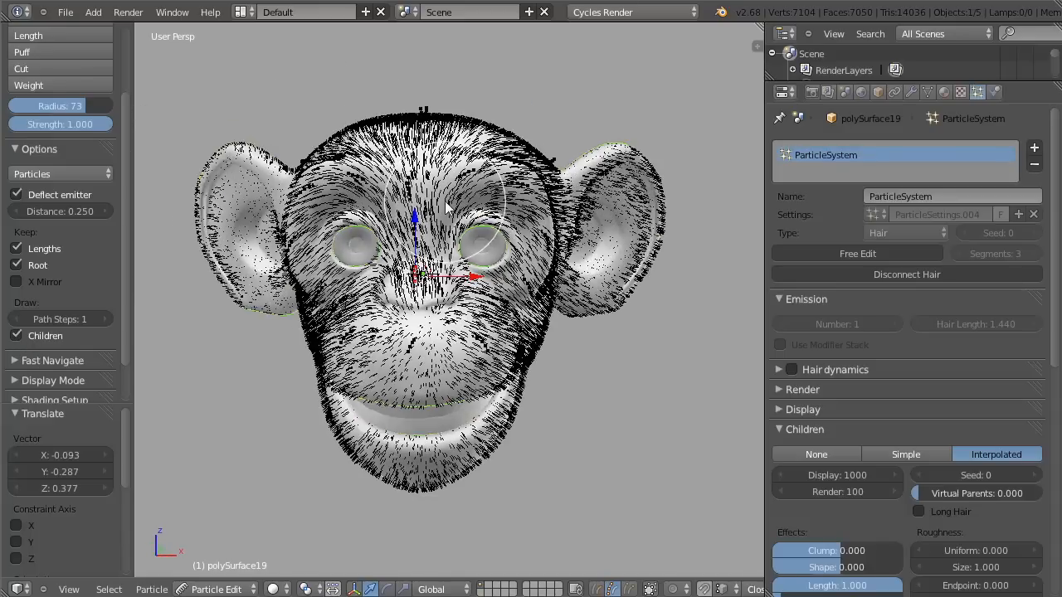
scroll(426, 224, "up", 3)
mouse_move(495, 220)
middle_mouse_down()
mouse_move(558, 219)
mouse_move(477, 214)
middle_mouse_up()
middle_click_drag(546, 233, 492, 153)
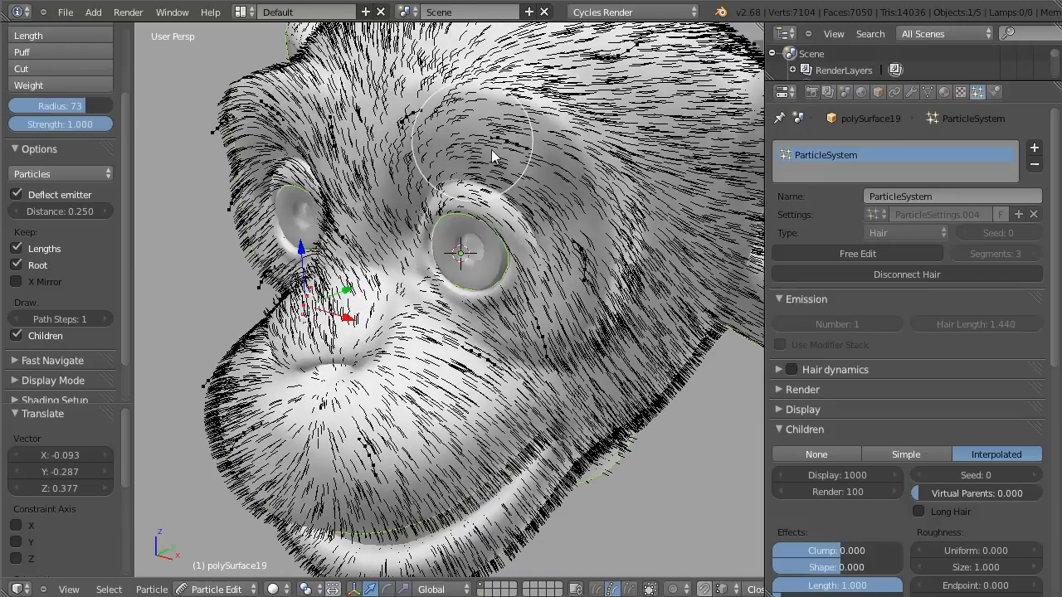
mouse_move(475, 214)
middle_mouse_down()
mouse_move(631, 171)
mouse_move(547, 212)
mouse_move(547, 97)
middle_mouse_up()
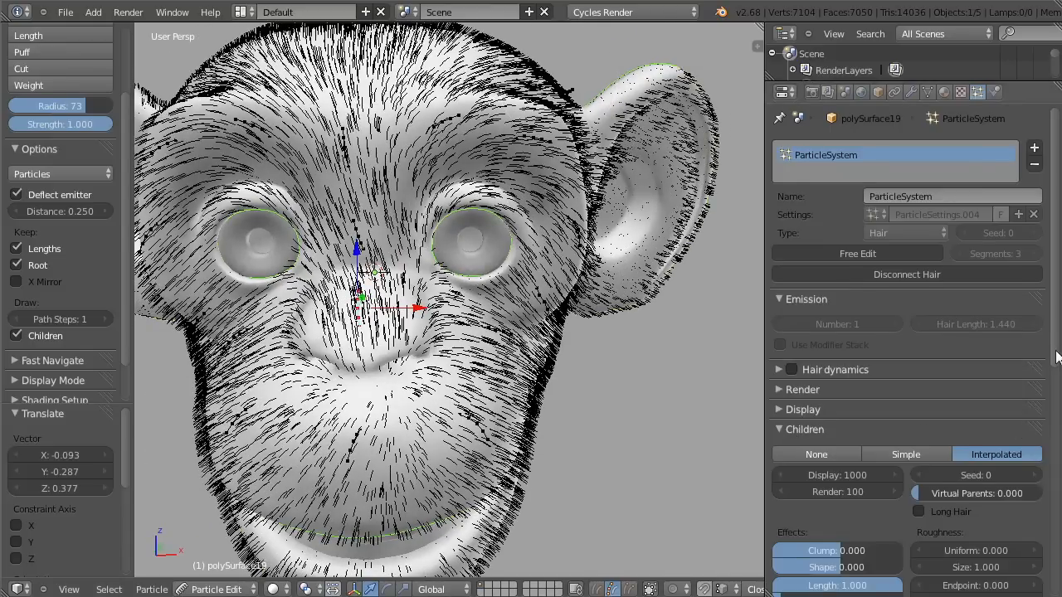
Step: Set the child hairs' Uniform and Random roughness to 0.200 each
scroll(1057, 357, "down", 7)
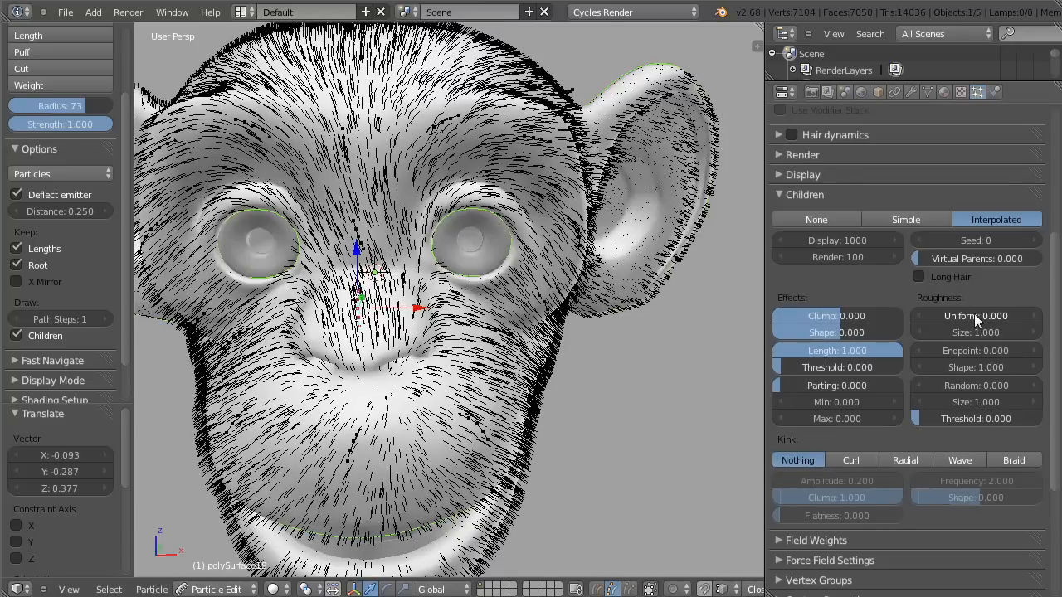
left_click_drag(980, 314, 996, 315)
left_click_drag(972, 351, 974, 387)
Step: Try different Clump values on the child hairs and reset Clump to 0
left_click_drag(851, 316, 852, 319)
middle_click_drag(433, 394, 485, 180)
left_click_drag(841, 319, 828, 325)
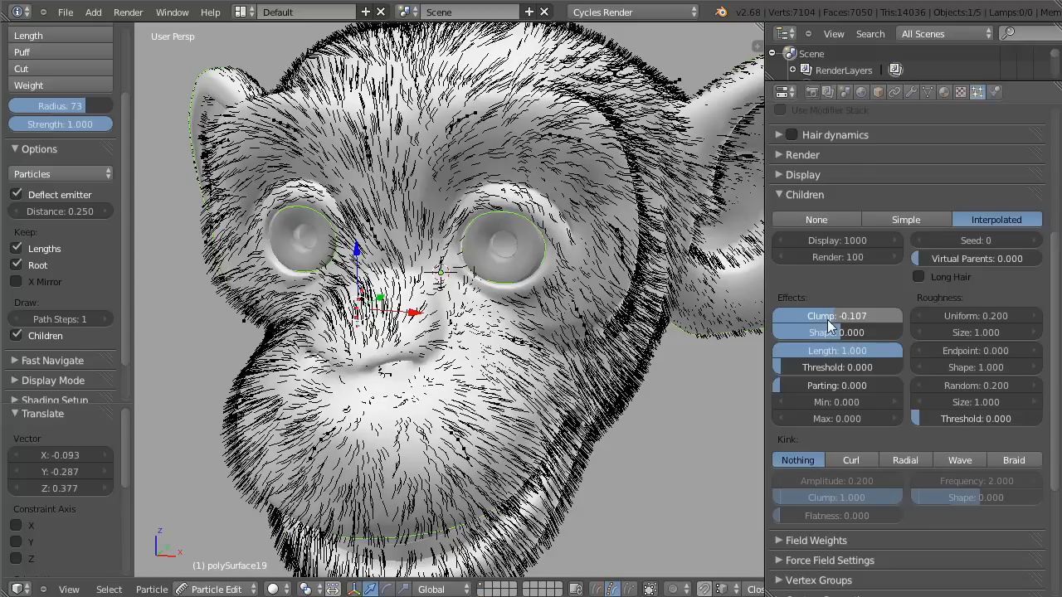
key("Return")
middle_click_drag(499, 279, 495, 242)
scroll(539, 238, "down", 2)
middle_click_drag(257, 278, 331, 247)
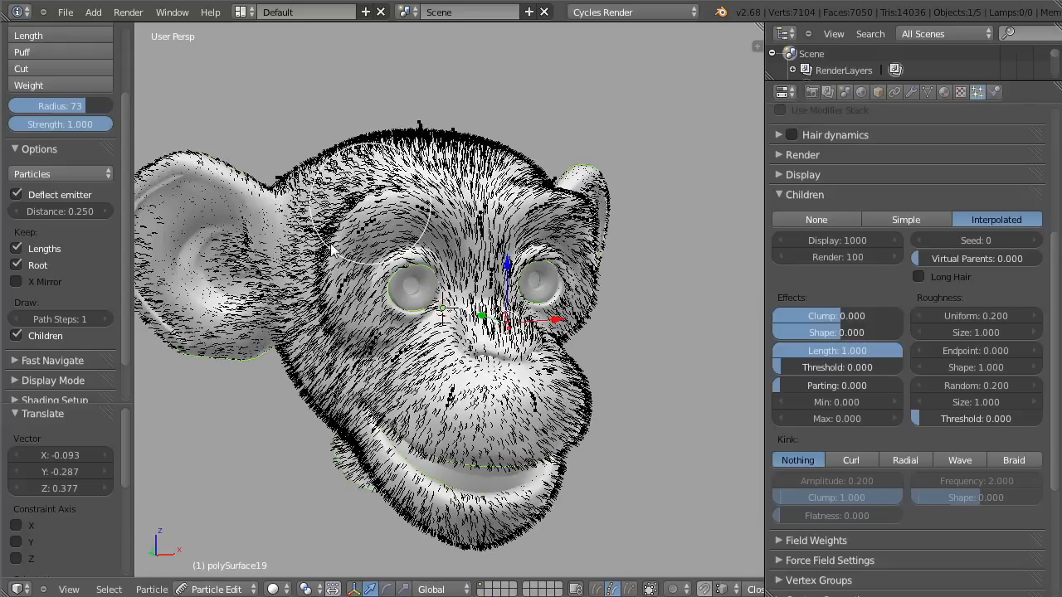